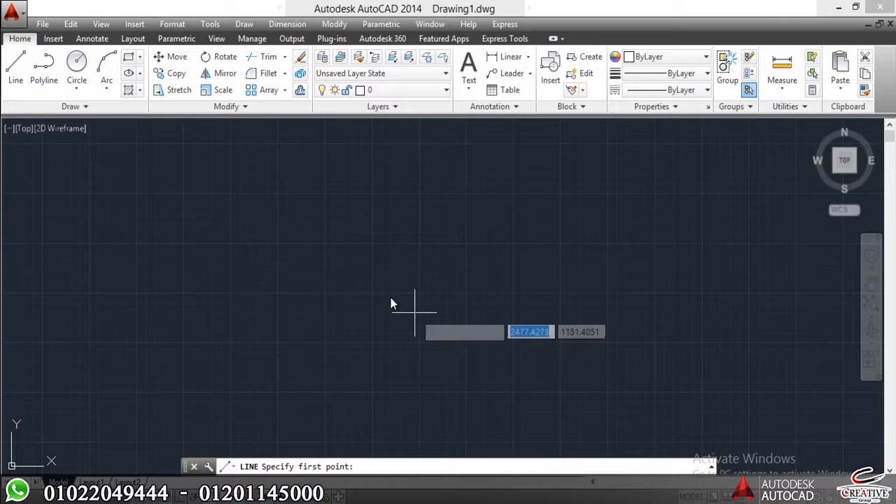
Draw a single steep line segment near the middle of the drawing area
click(340, 248)
click(357, 359)
key(Escape)
key(Escape)
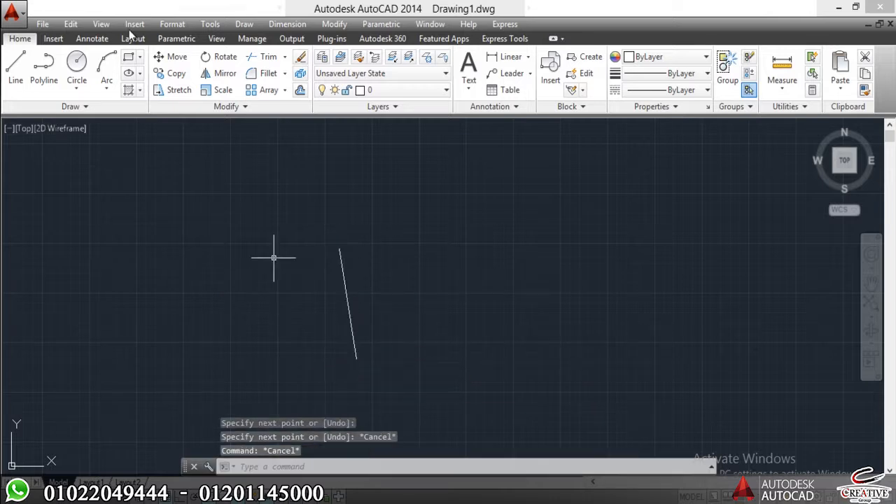
click(244, 24)
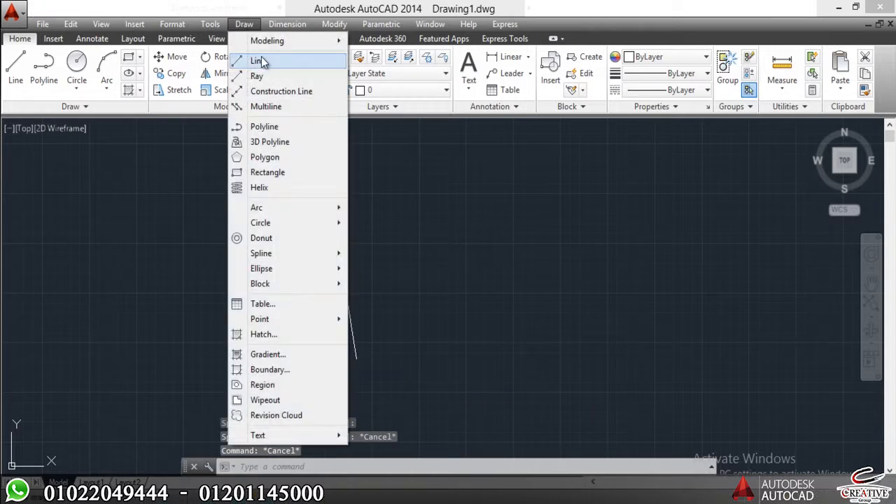
click(480, 169)
click(384, 305)
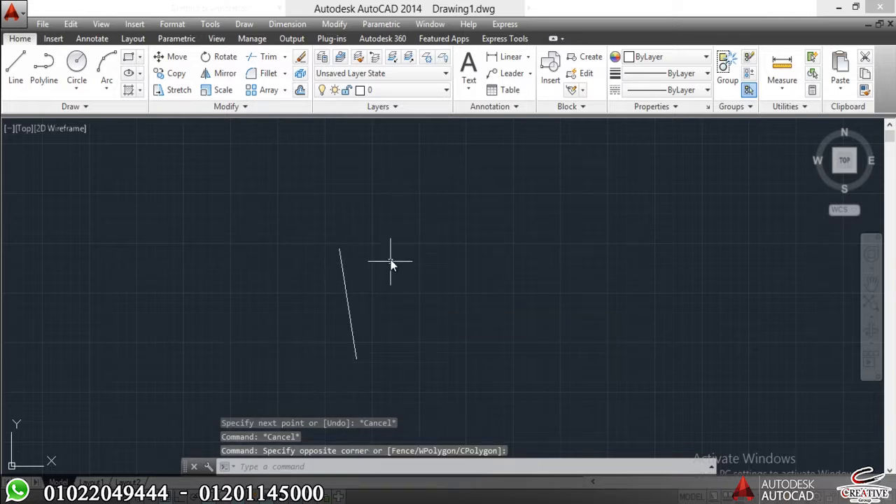
Draw a second steep line segment to the right of the existing one
text(l)
key(Return)
click(481, 173)
click(446, 327)
key(Escape)
Select both steep line segments and erase them
click(476, 250)
click(303, 357)
text(e)
key(Return)
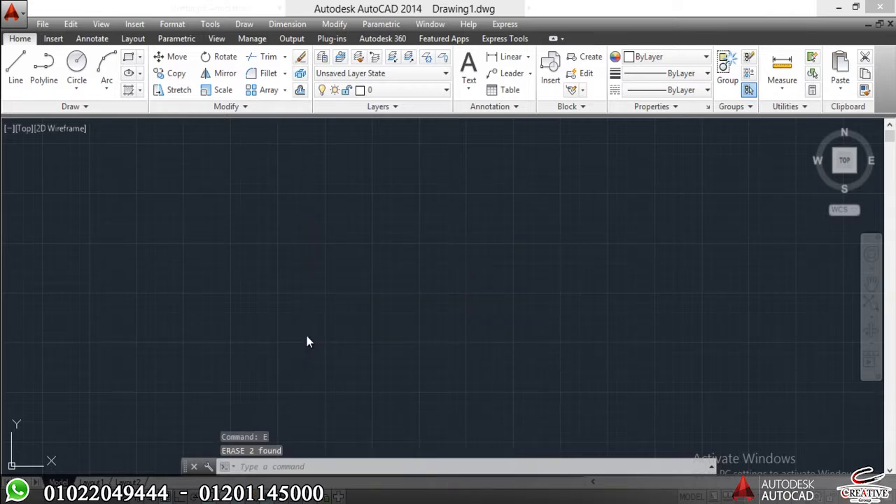
Draw a triangle from three connected line segments, using the Close option for the last side
text(l)
key(Return)
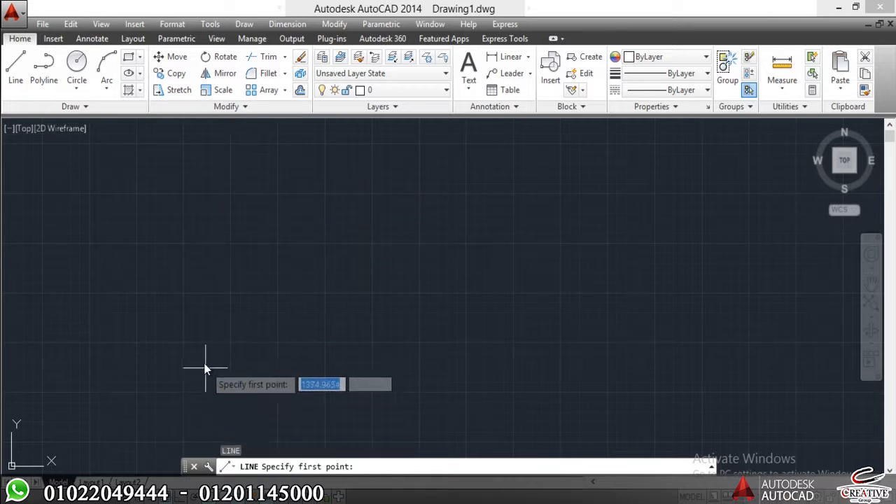
click(197, 319)
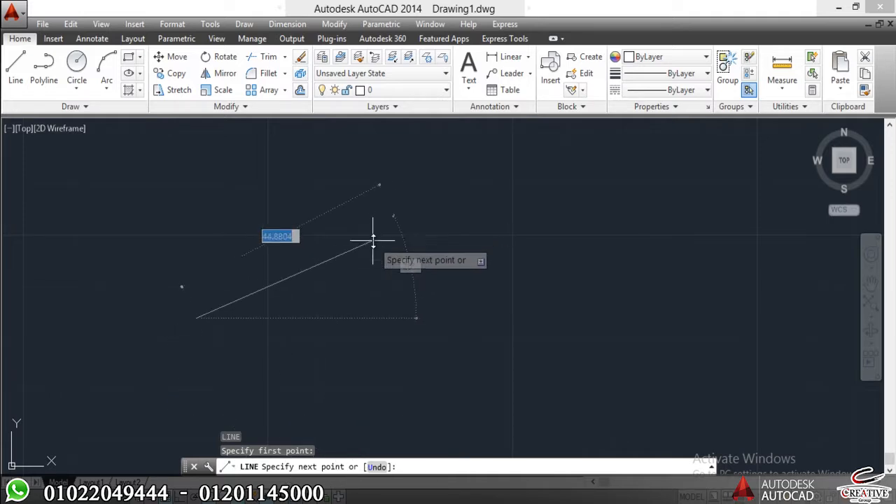
click(352, 246)
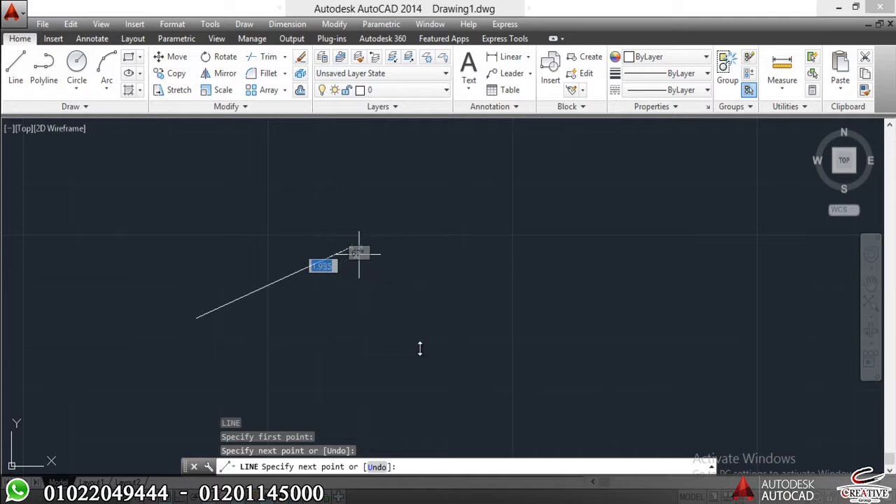
click(325, 393)
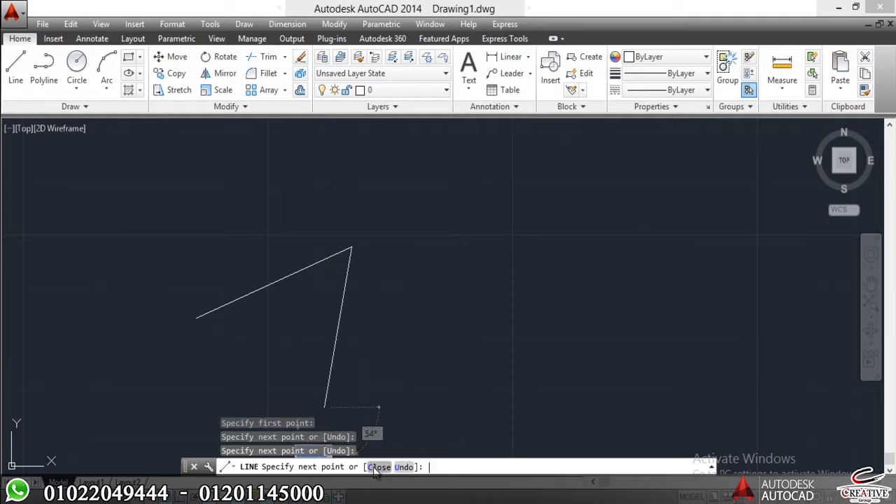
click(376, 468)
scroll(300, 266, down, 4)
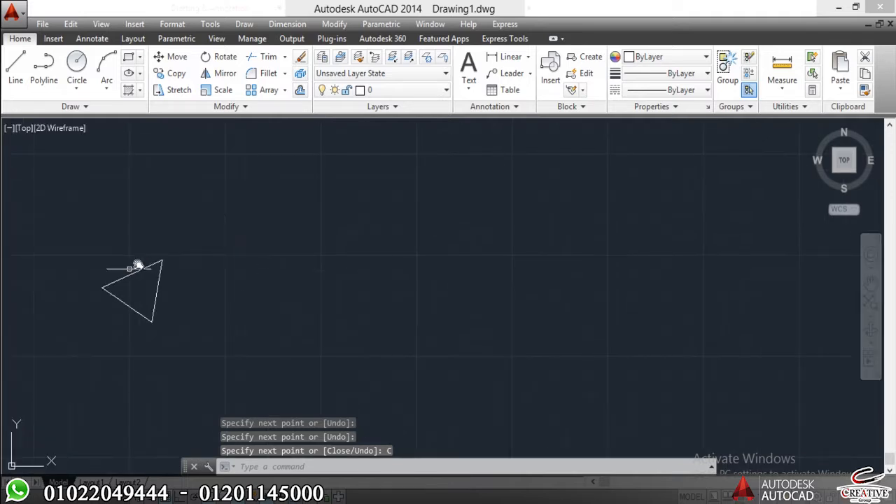
Draw a line 30 units long to the right of the triangle, sloping downward at about 19°
key(Return)
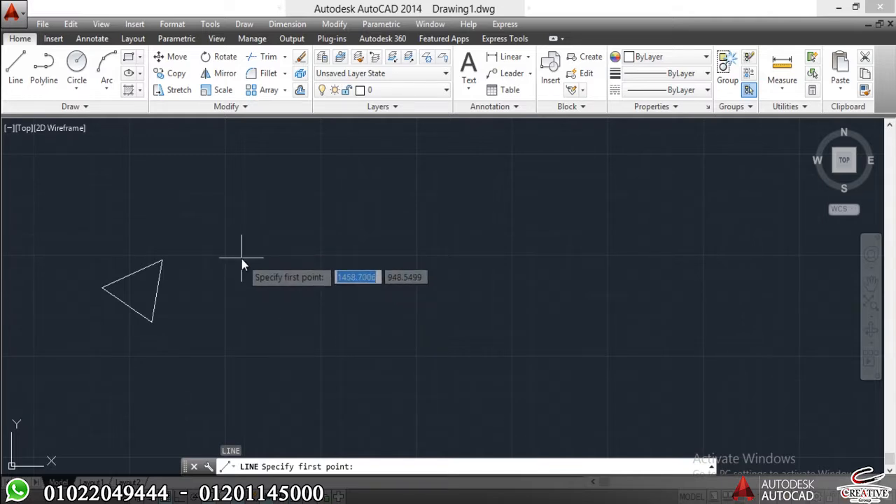
scroll(225, 259, up, 4)
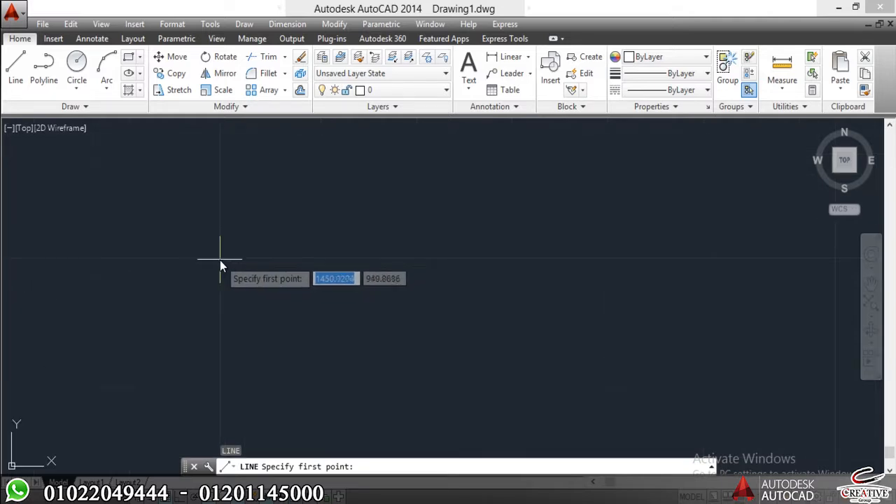
click(220, 260)
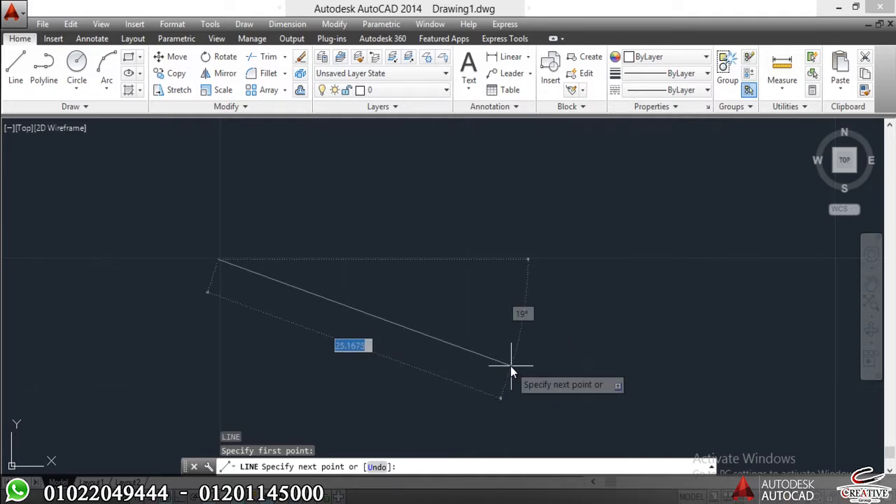
text(30)
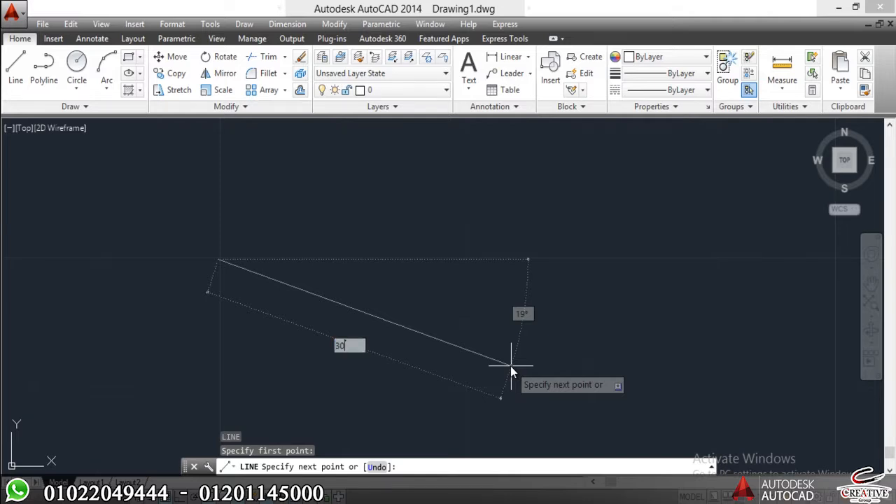
key(Return)
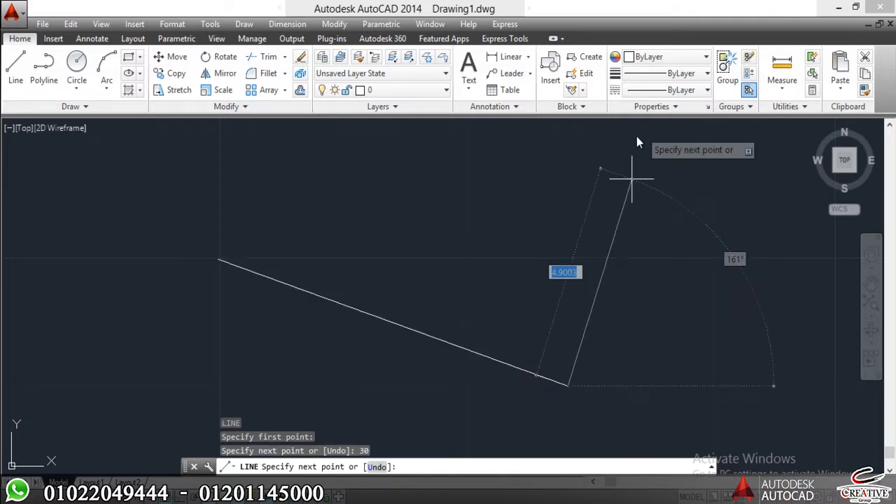
key(Escape)
middle_drag(418, 306, 364, 339)
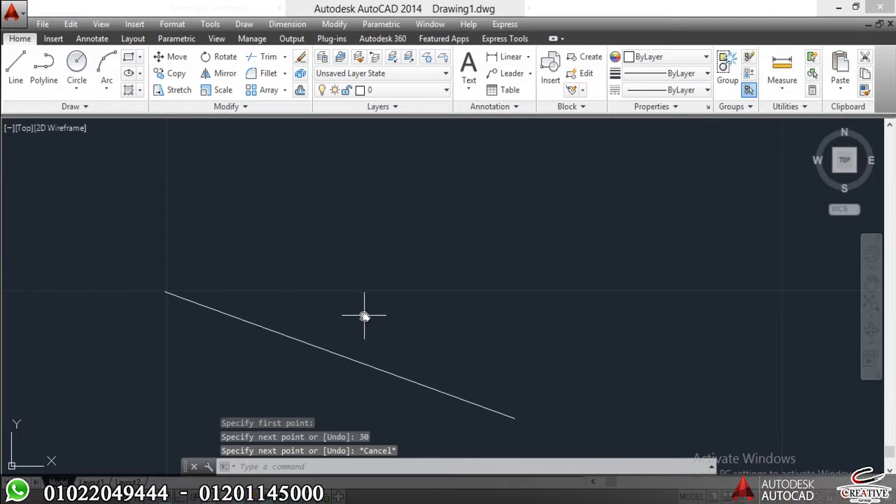
Draw a line 10 units long above the 30-unit line, sloping down to the right at an angle of 30°
key(Return)
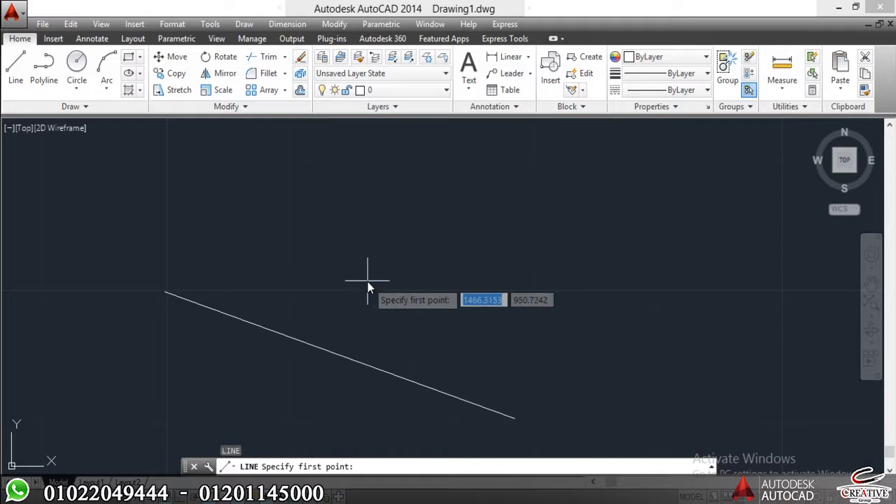
click(333, 253)
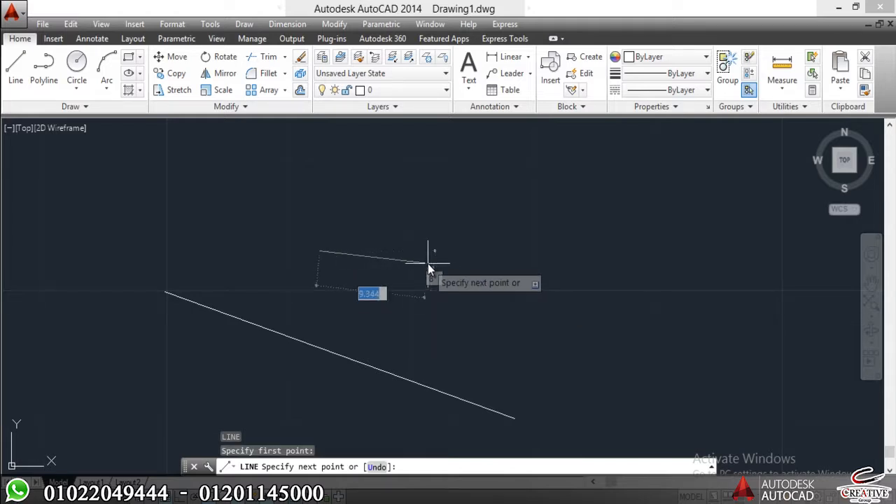
text(10)
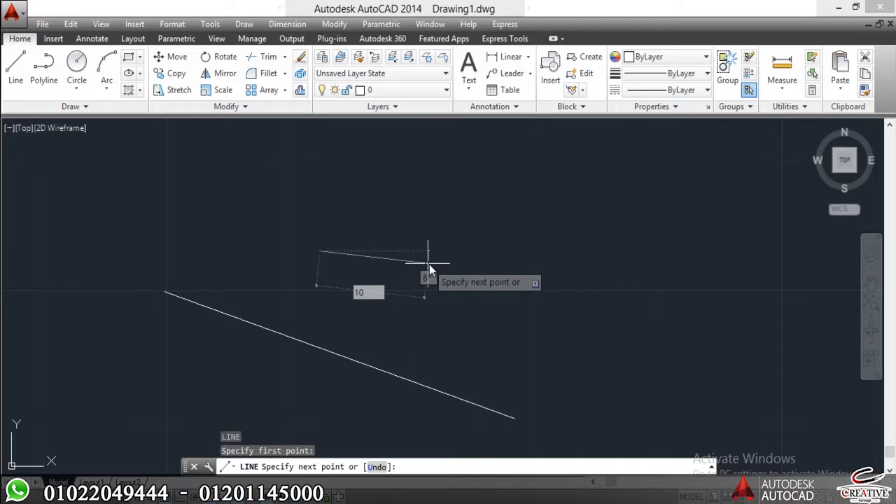
key(Return)
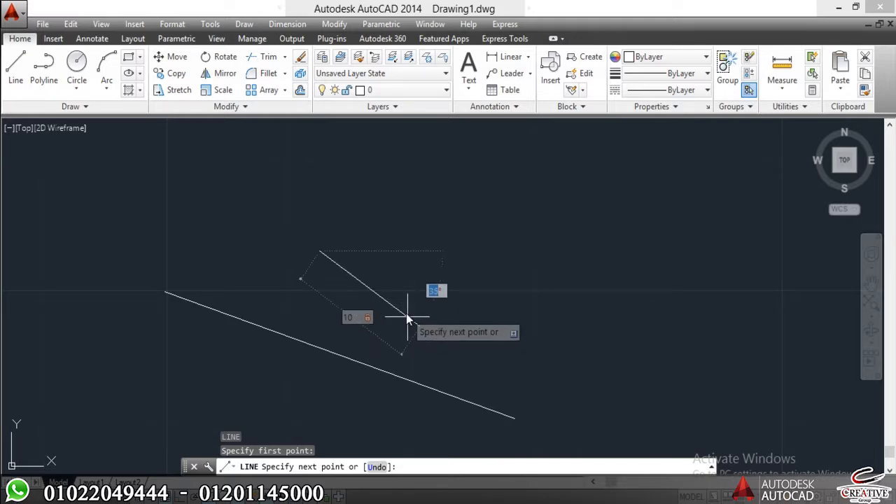
text(30)
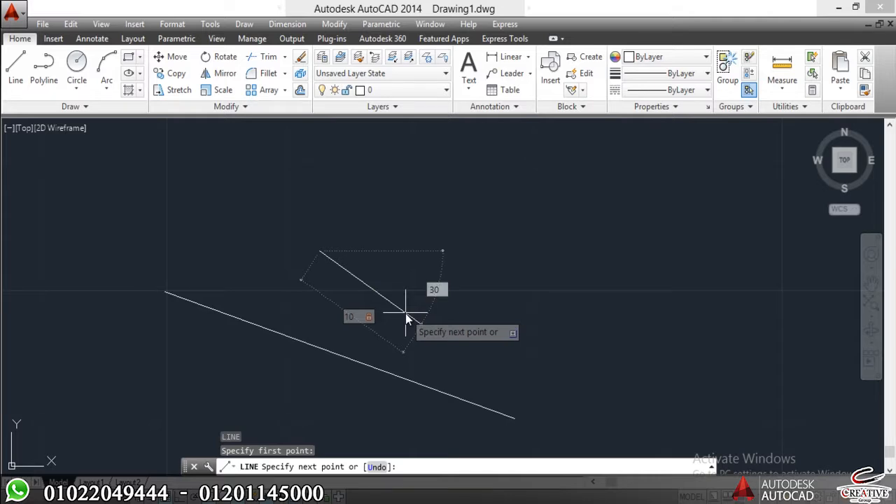
key(Return)
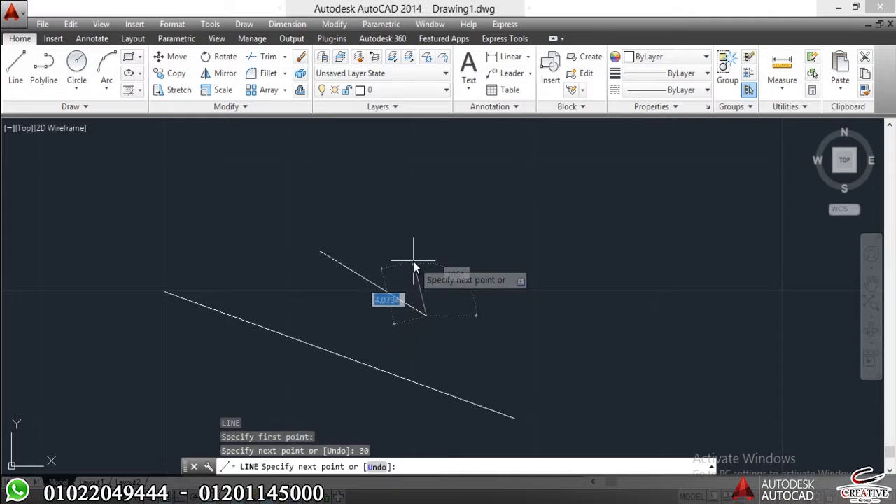
key(Escape)
Select the 10-unit and 30-unit sloping lines and erase both
click(417, 253)
click(339, 316)
scroll(363, 292, up, 5)
scroll(432, 248, down, 2)
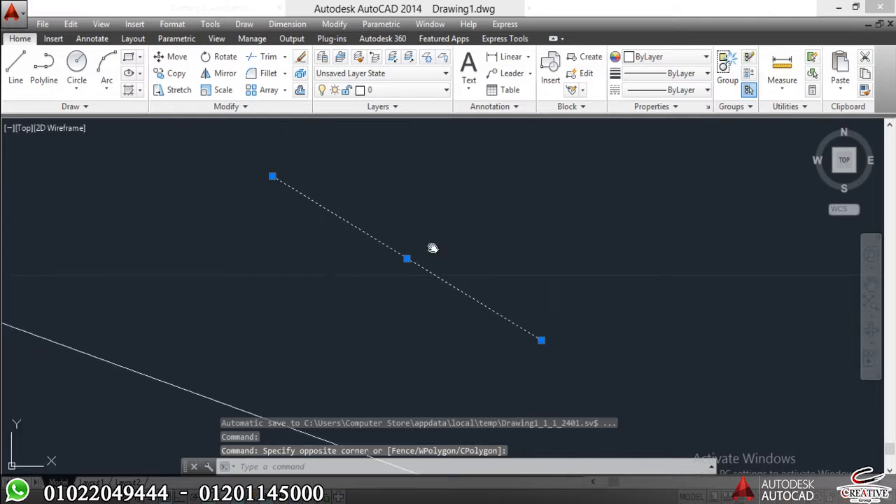
scroll(431, 247, down, 4)
scroll(435, 231, up, 2)
middle_drag(436, 232, 428, 242)
click(441, 255)
click(282, 396)
text(e)
key(Return)
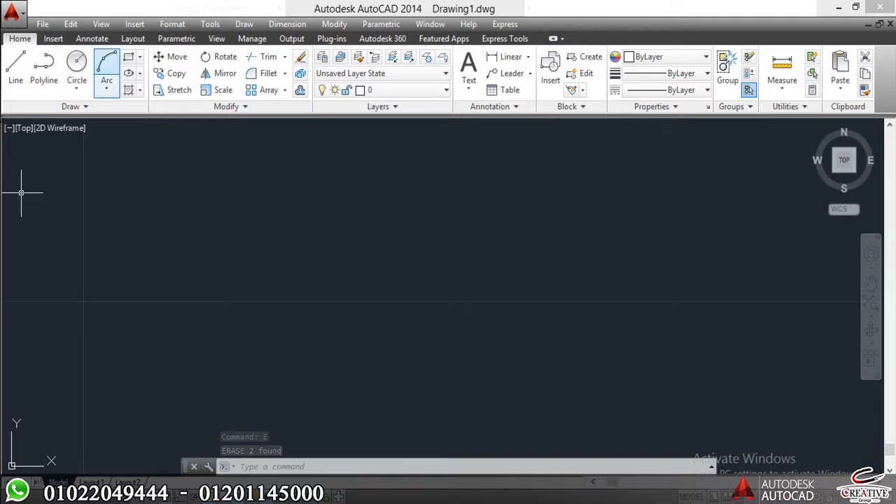
Draw an open zigzag polyline of four segments across the upper part of the drawing area
click(37, 80)
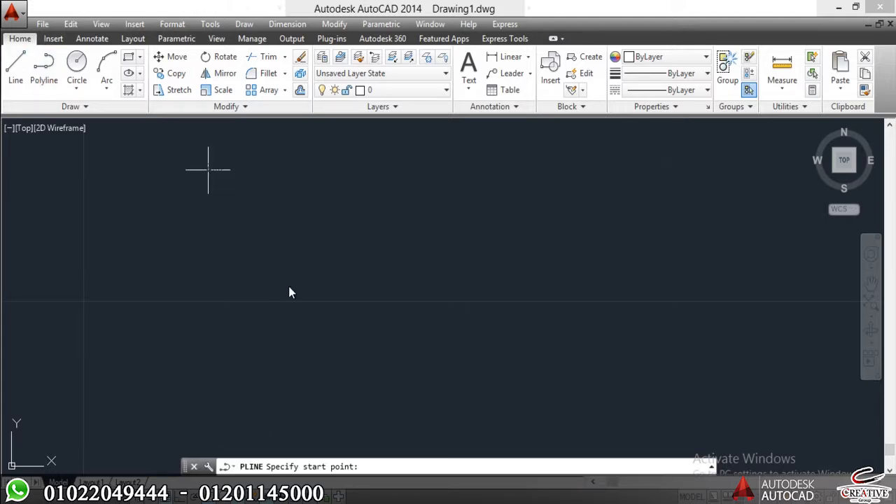
click(207, 170)
click(284, 284)
click(364, 187)
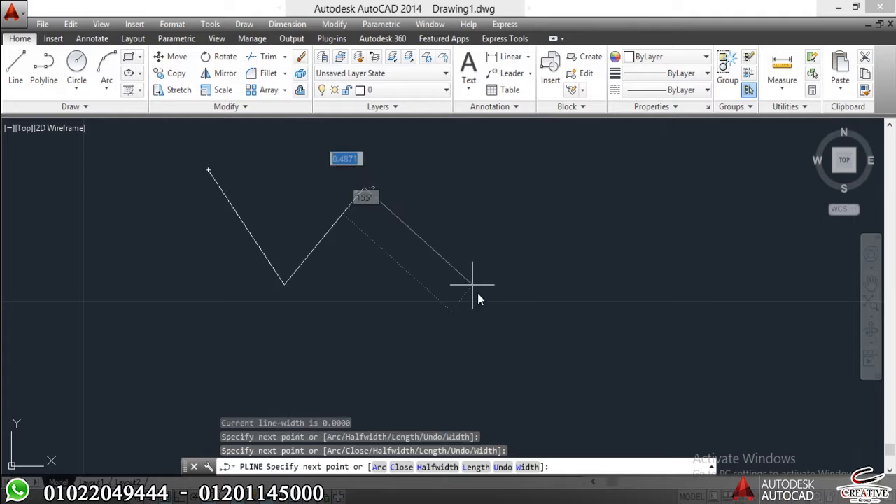
click(480, 287)
click(590, 189)
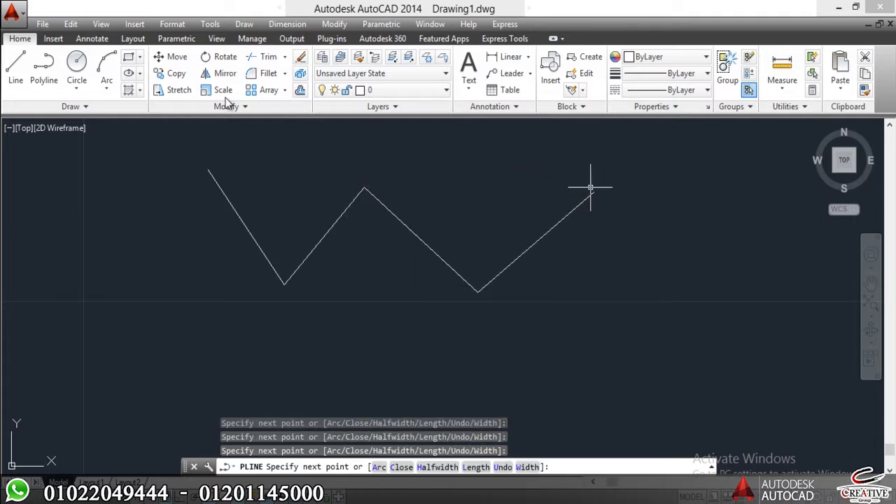
key(Escape)
Set the object colour to Red and draw a zigzag of four connected line segments below the polyline
click(14, 66)
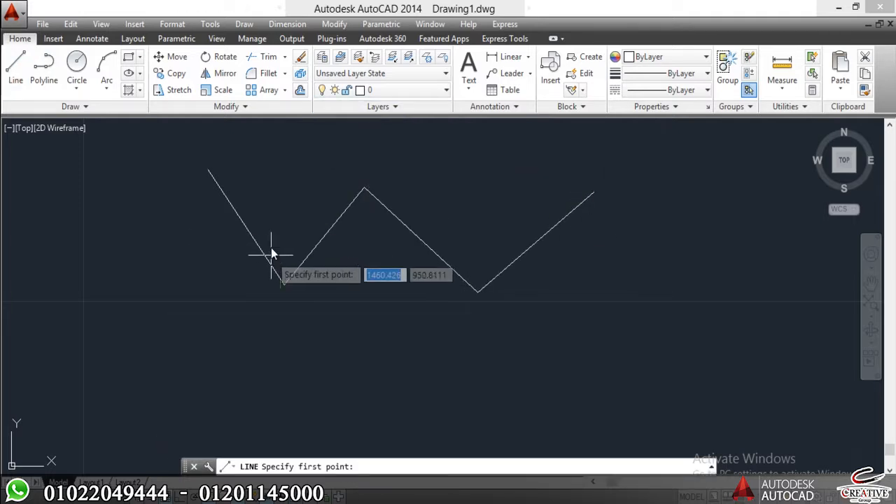
click(665, 57)
click(644, 106)
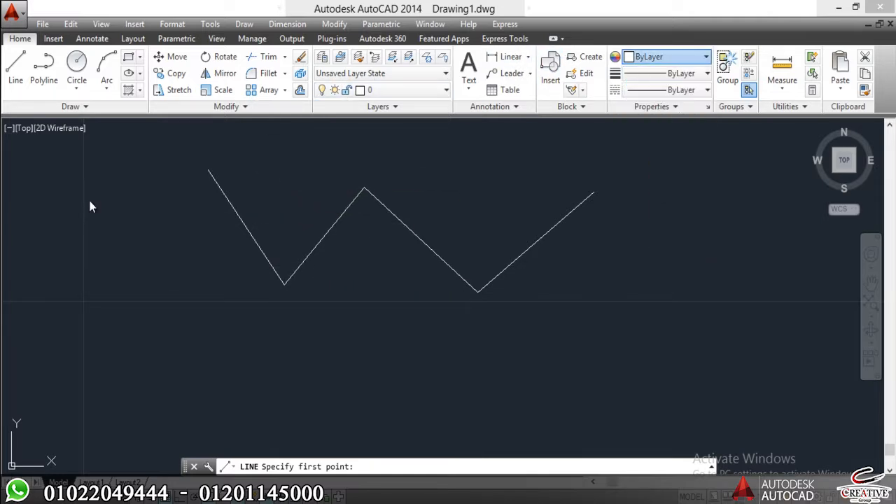
click(195, 287)
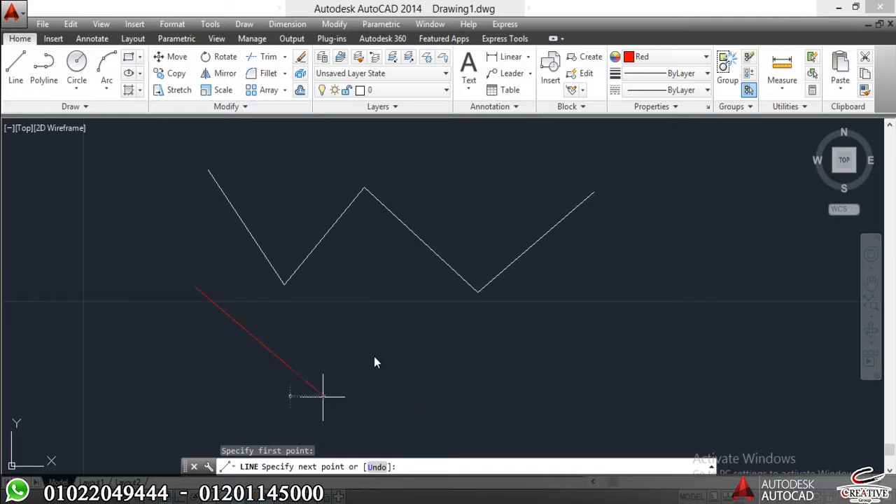
click(323, 394)
click(400, 335)
click(528, 396)
click(612, 327)
key(Escape)
key(Escape)
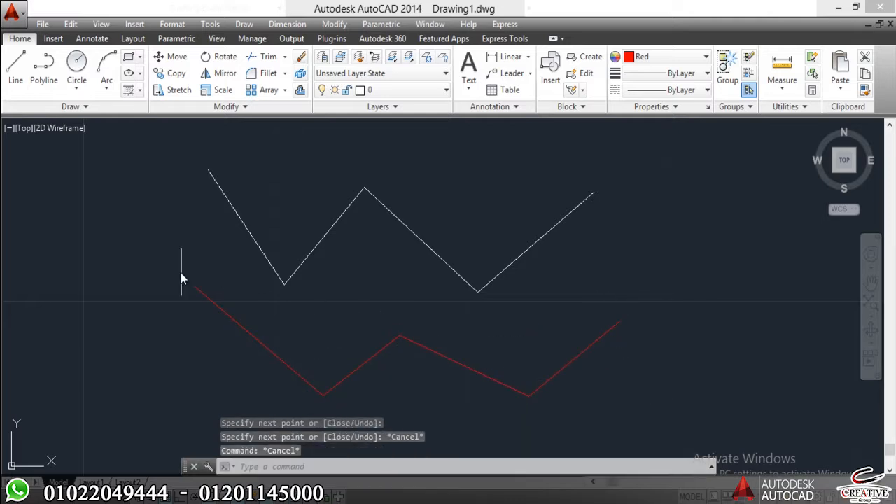
Select the white zigzag polyline and stretch its middle peak vertex downward
click(252, 196)
click(186, 230)
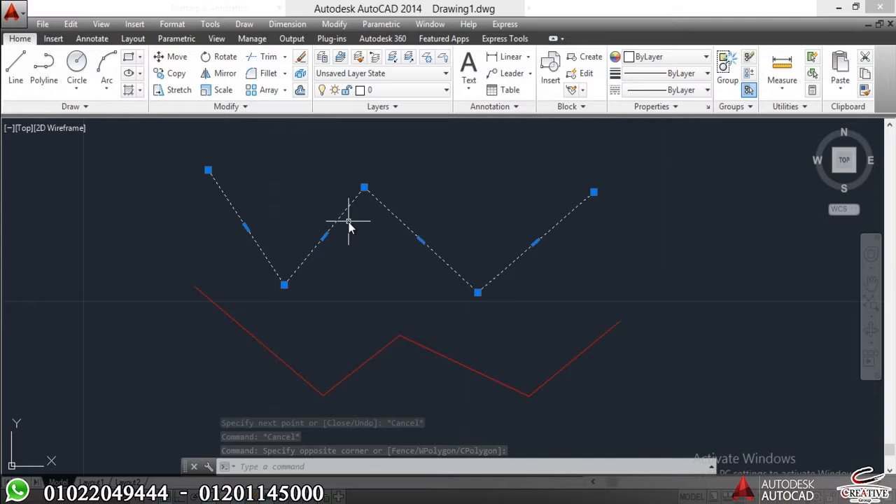
scroll(365, 184, up, 7)
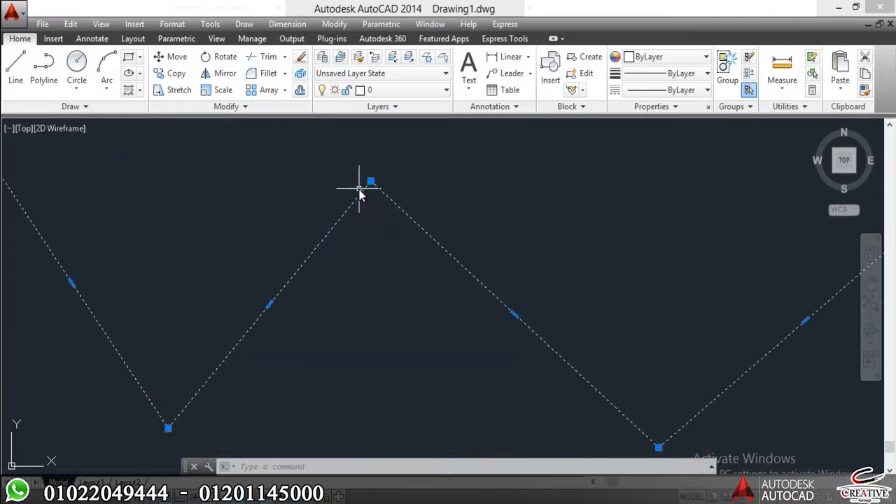
click(376, 177)
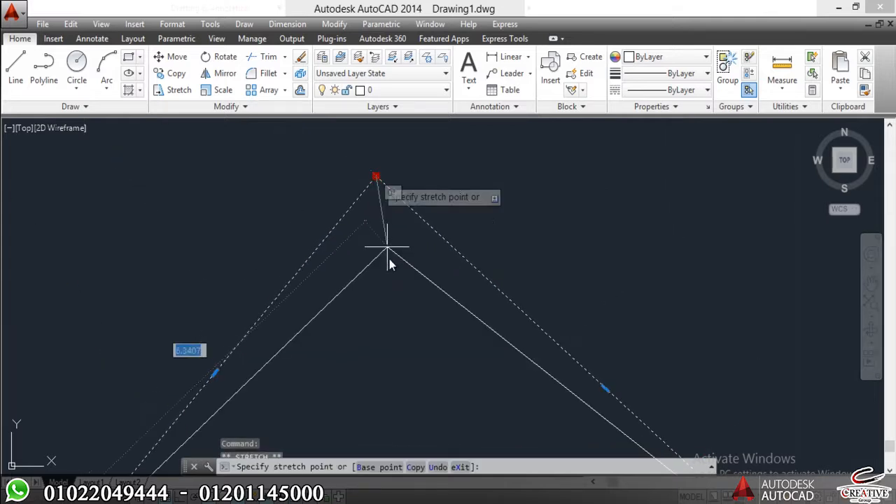
click(389, 299)
scroll(390, 296, down, 5)
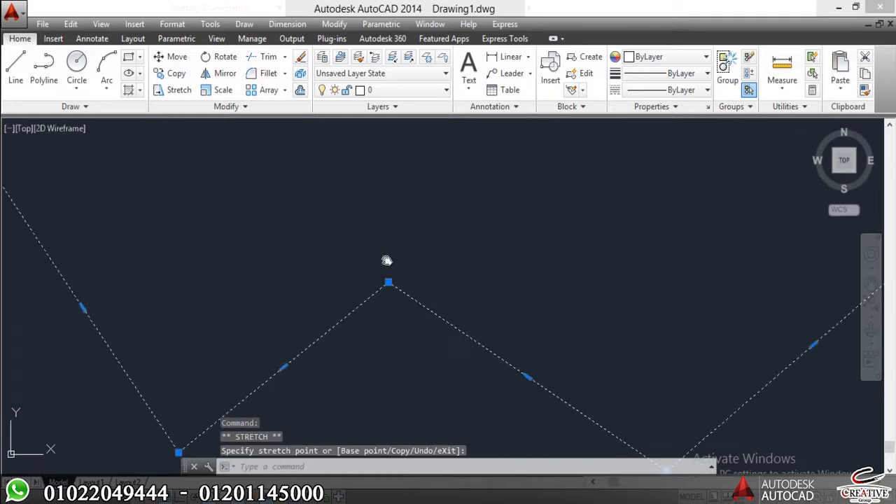
scroll(329, 242, down, 5)
scroll(333, 224, down, 2)
scroll(370, 300, up, 2)
key(Escape)
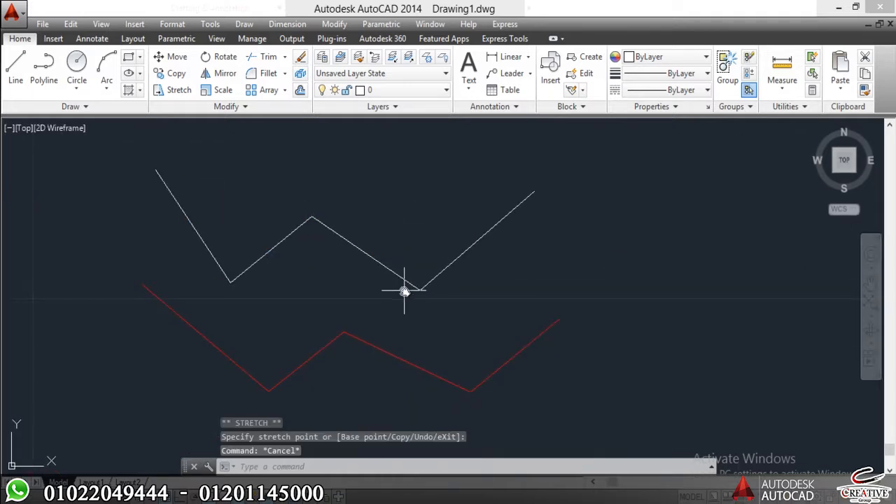
Select the four red zigzag segments one after another to check whether they are separate objects, and clear the selection
click(376, 314)
click(344, 373)
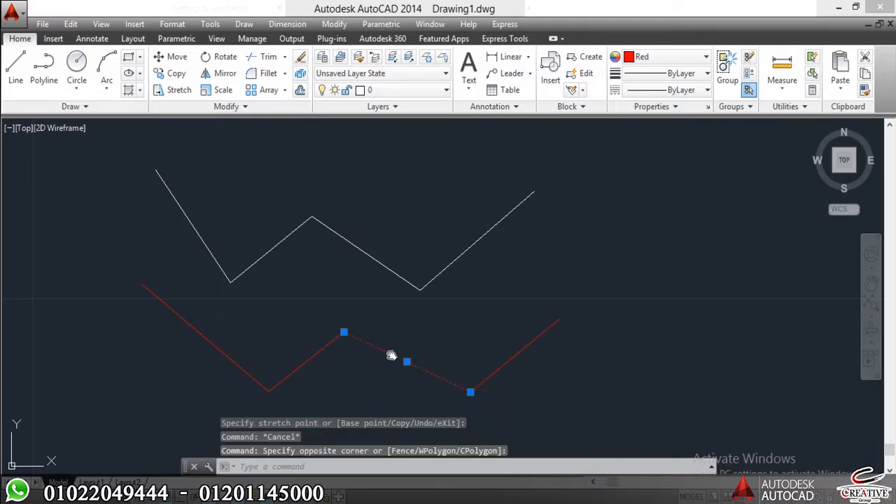
click(325, 352)
click(268, 352)
click(213, 340)
click(188, 338)
click(516, 345)
click(489, 361)
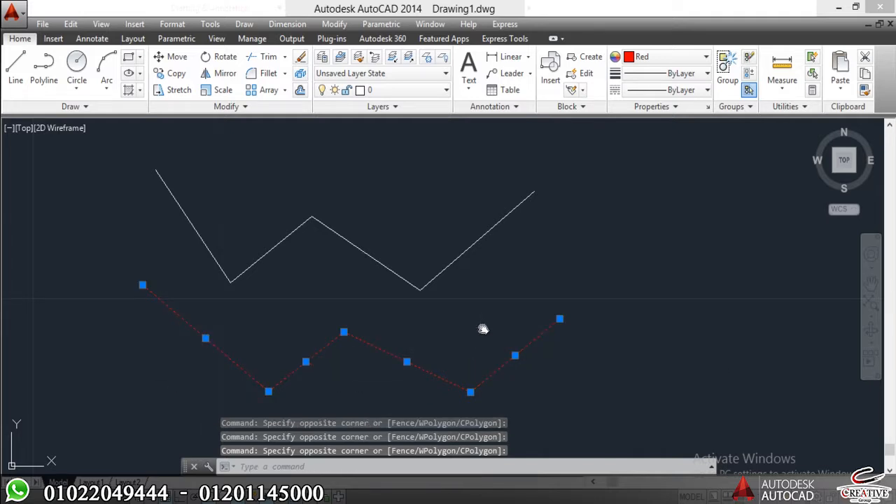
key(Escape)
key(Escape)
key(Escape)
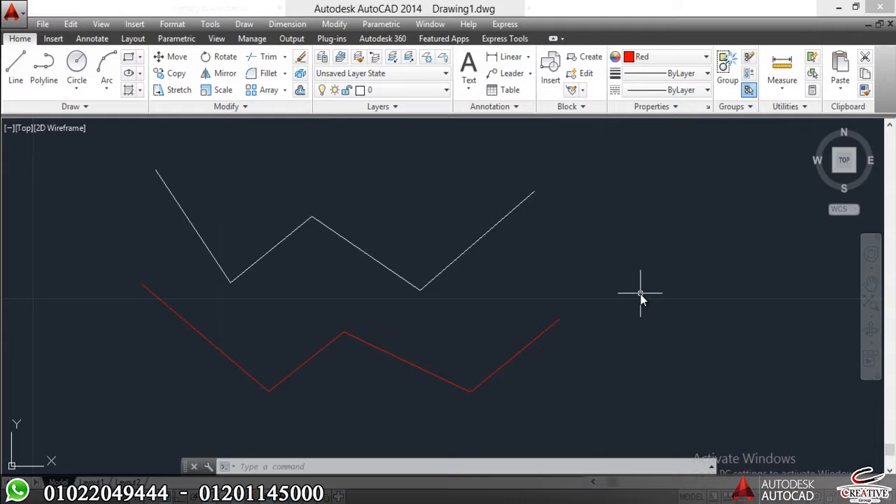
Explode the white zigzag polyline into separate line segments
drag(370, 210, 326, 287)
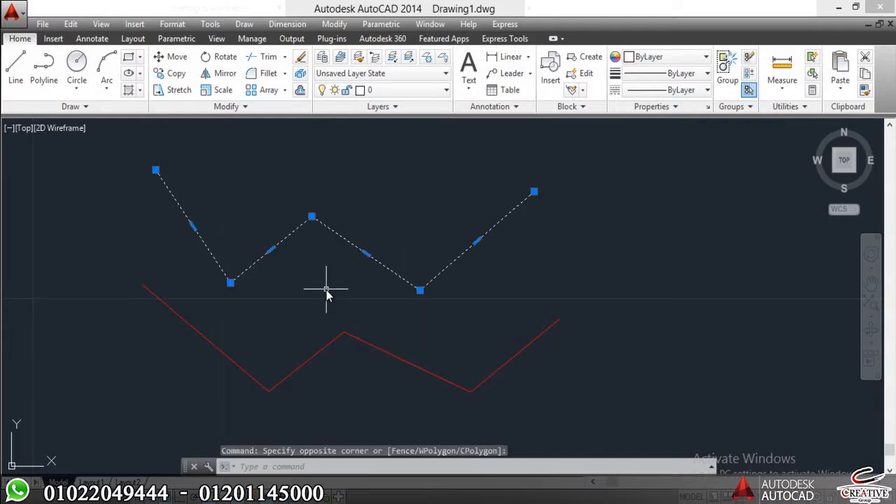
text(x)
key(Return)
Select individual segments of the white and red zigzags to check that each is a separate line, and clear the selection
click(301, 249)
click(241, 250)
click(337, 238)
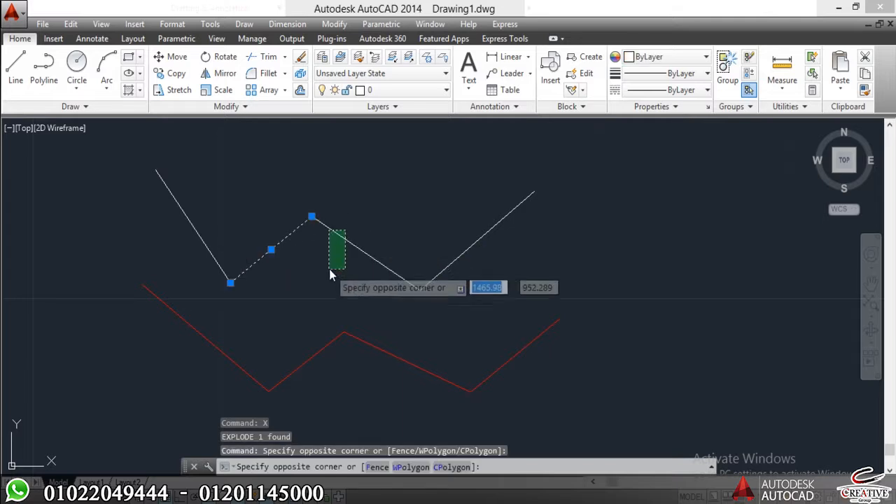
click(344, 269)
key(Escape)
click(434, 326)
click(383, 404)
click(481, 368)
key(Escape)
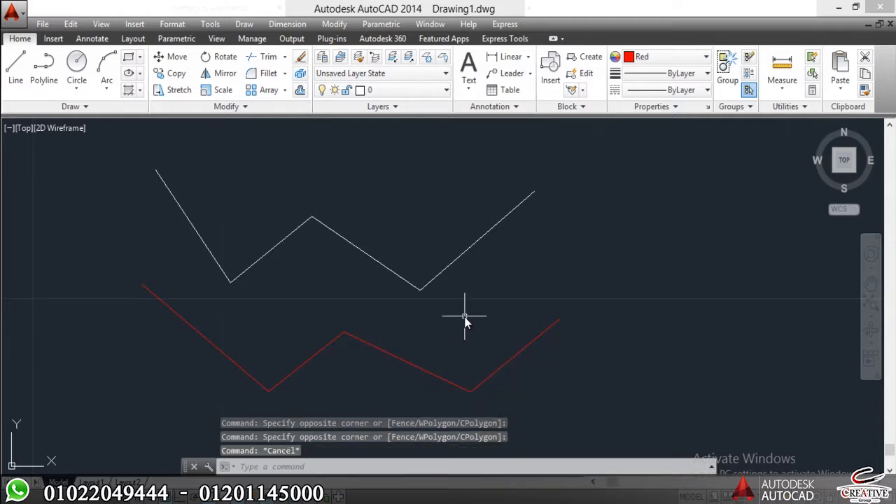
Join the four red zigzag line segments into a single polyline
key(Return)
click(488, 382)
click(439, 338)
click(209, 389)
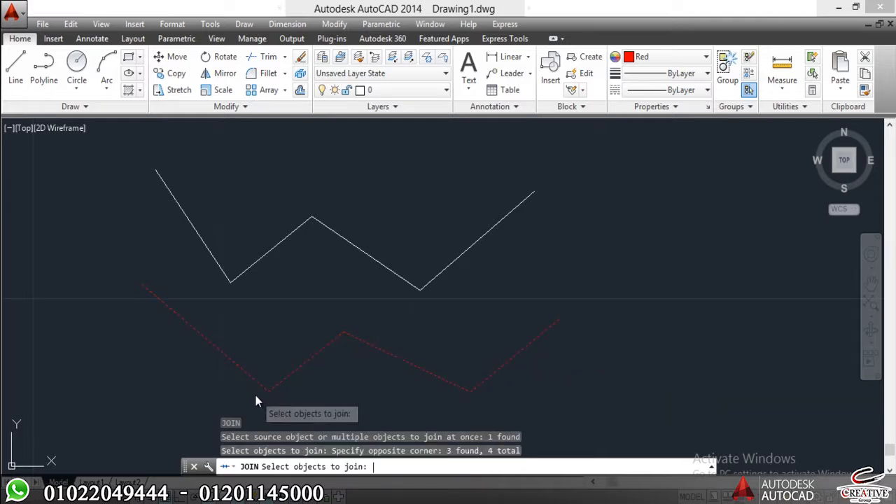
key(Return)
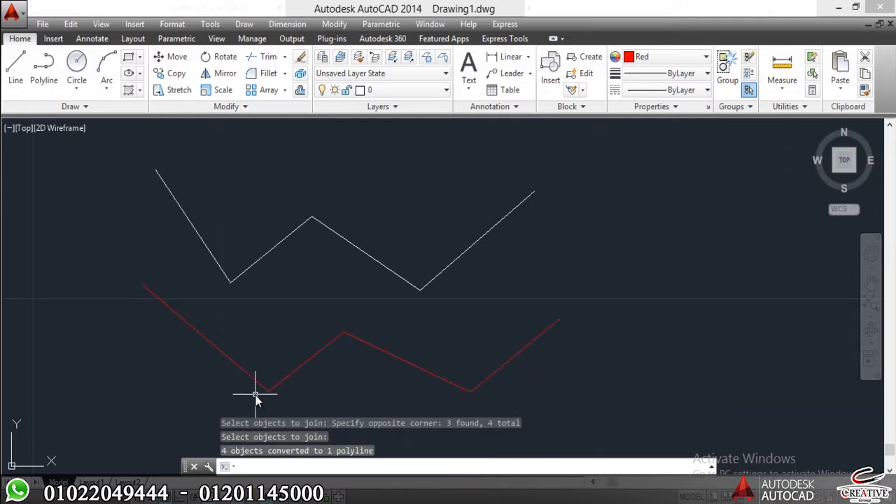
Select the joined red polyline together with the four white line segments and erase them all
click(359, 340)
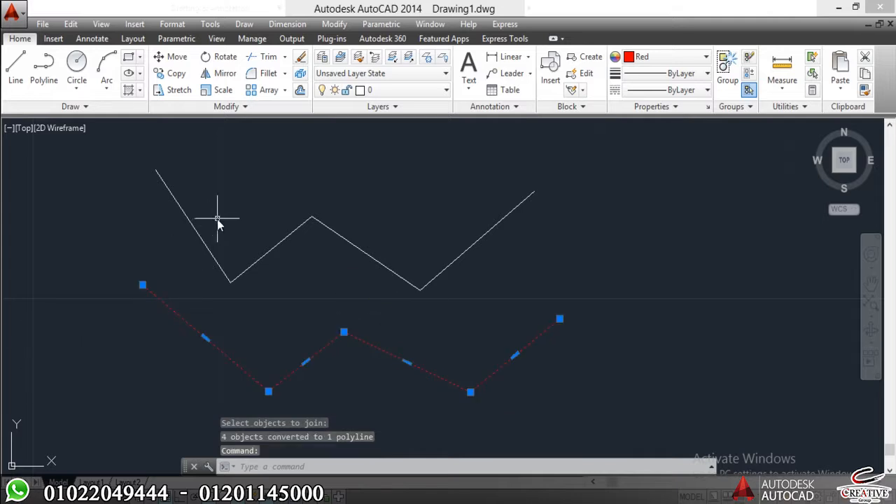
scroll(215, 225, down, 2)
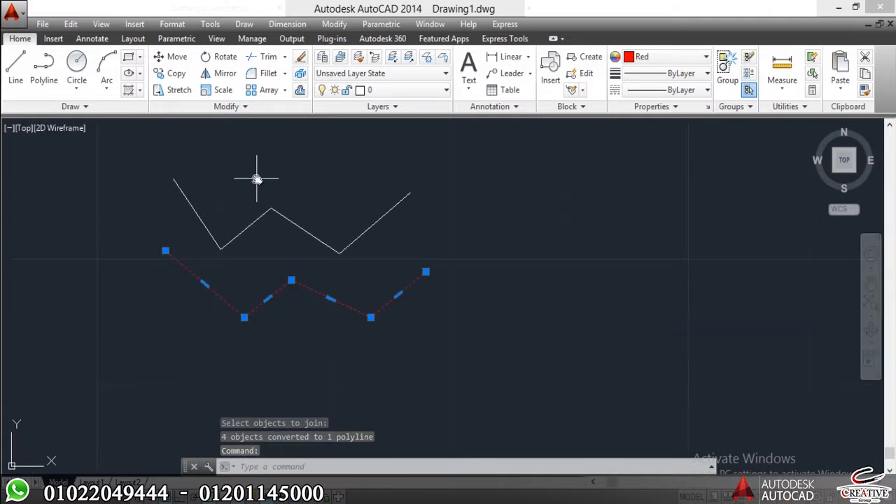
click(314, 172)
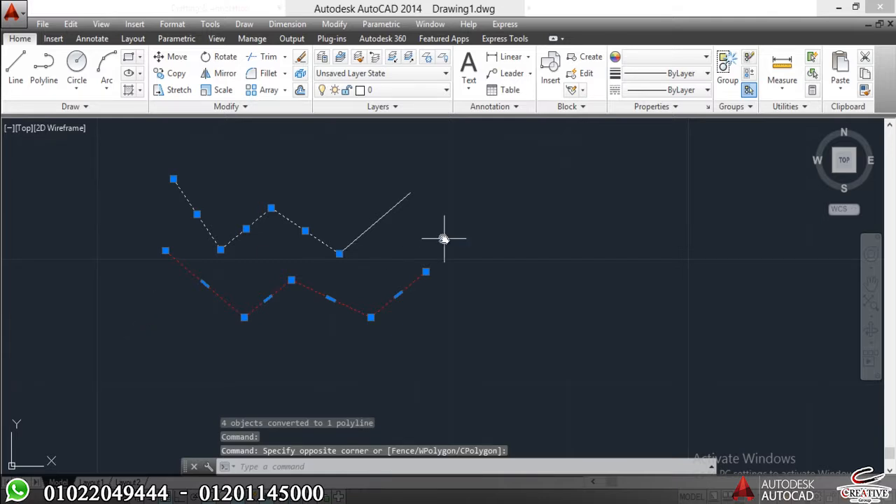
click(242, 285)
text(e)
key(Return)
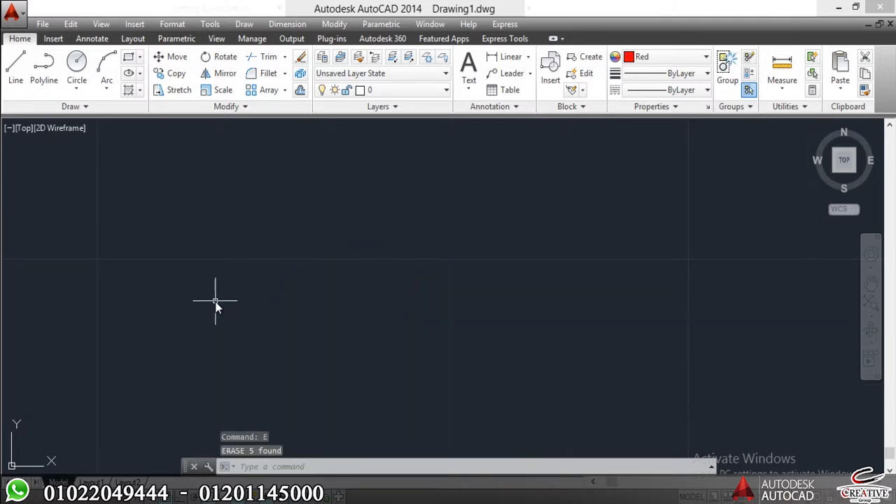
Draw an open U-shaped polyline with three straight segments and switch it to the Arc option
text(l)
key(Escape)
key(Escape)
text(pl)
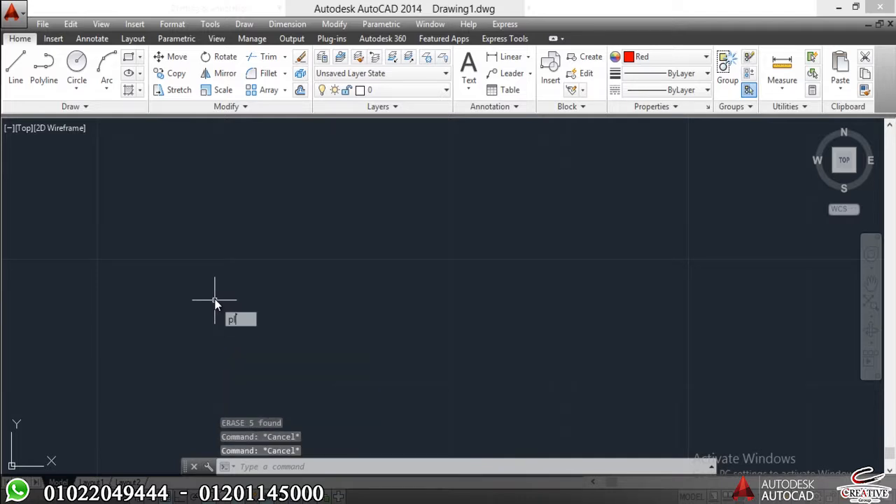
key(Return)
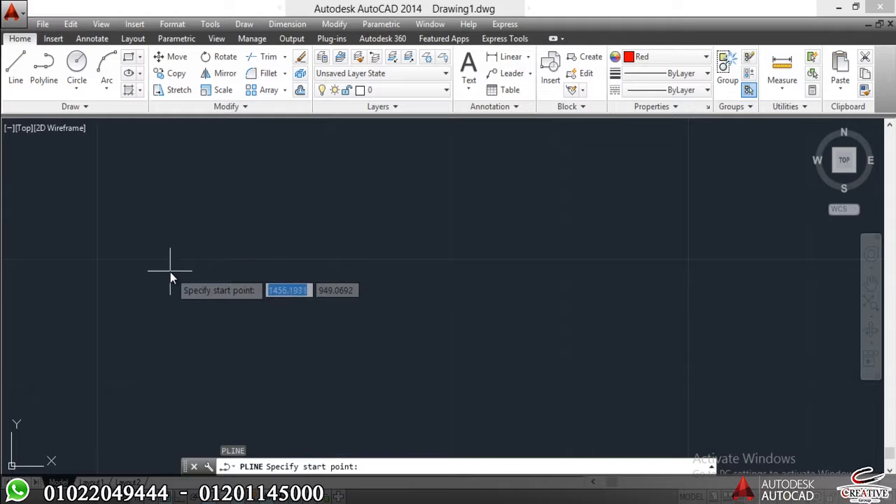
click(256, 261)
click(282, 346)
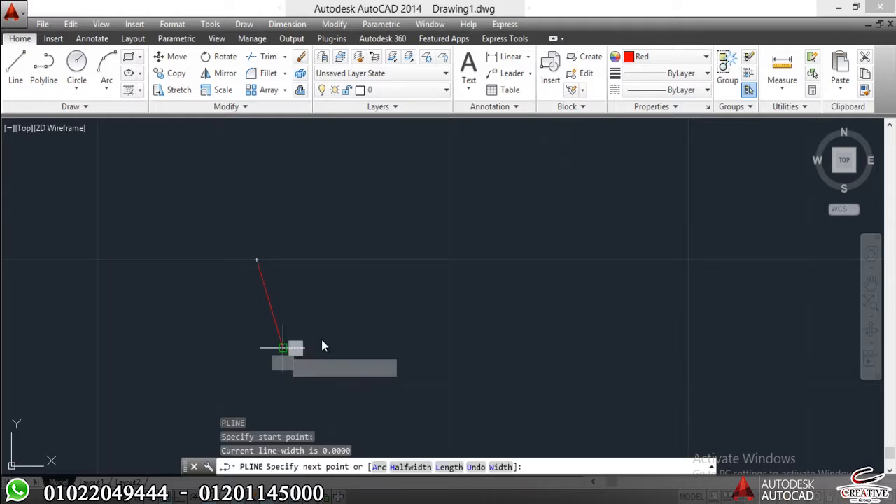
click(380, 333)
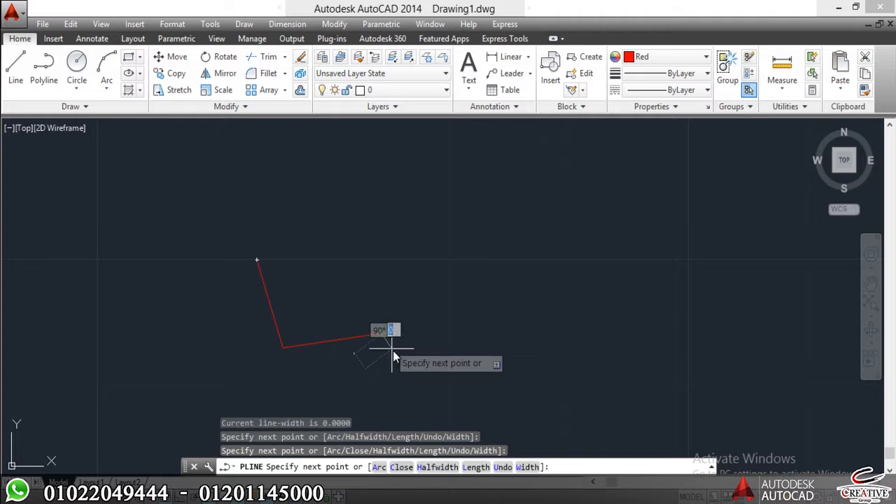
click(416, 265)
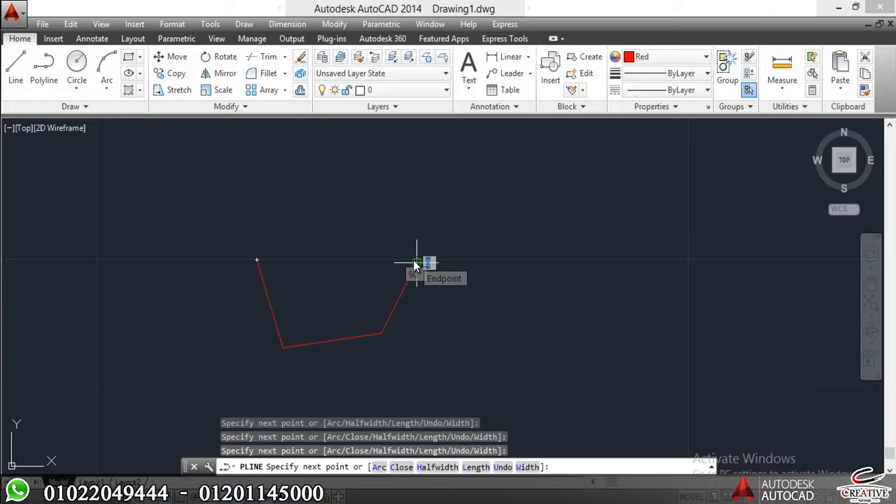
click(379, 468)
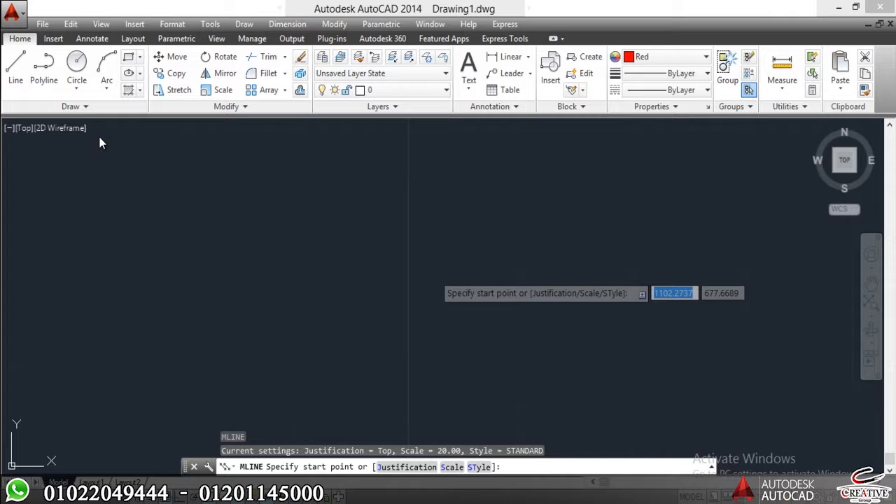
click(209, 376)
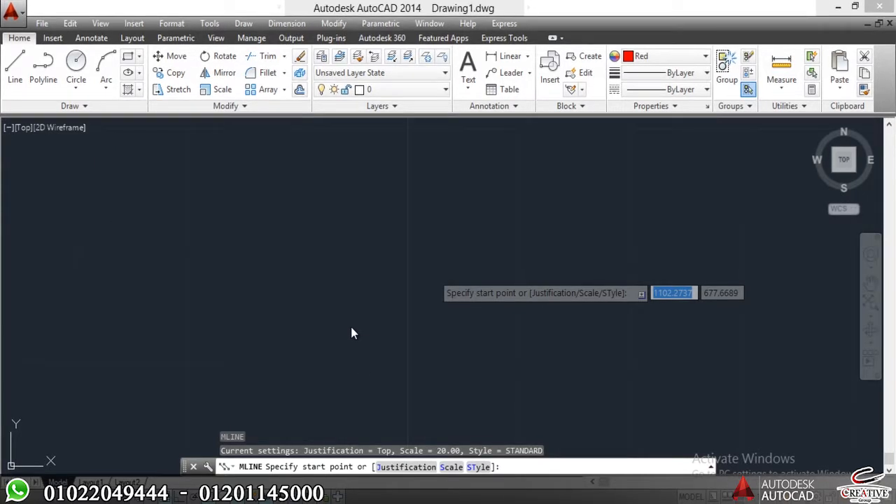
key(Escape)
key(Escape)
key(Escape)
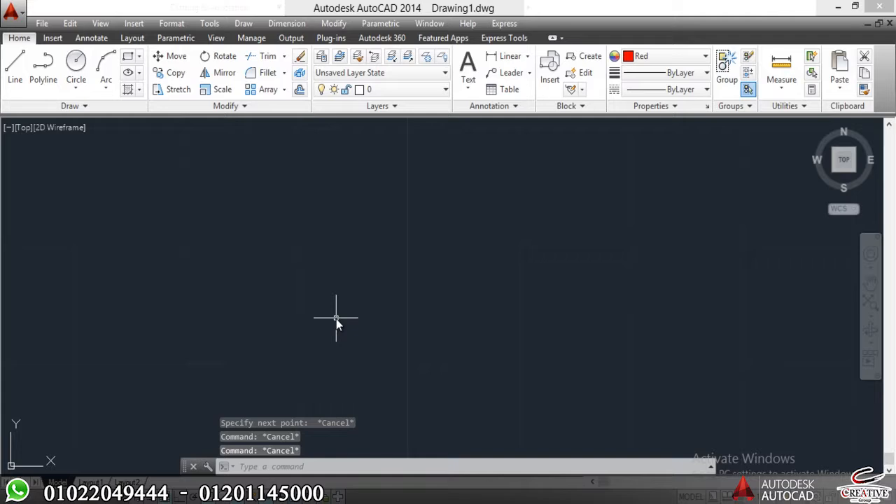
text(ml)
key(Return)
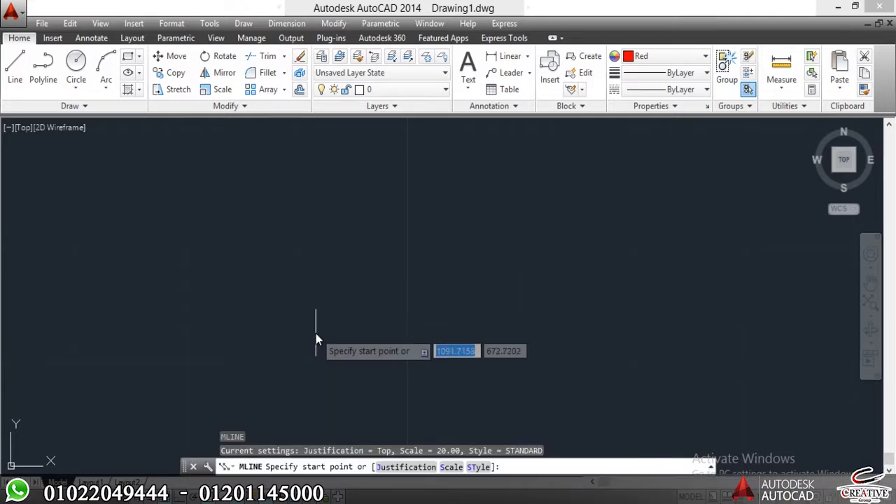
key(Escape)
key(Escape)
click(244, 23)
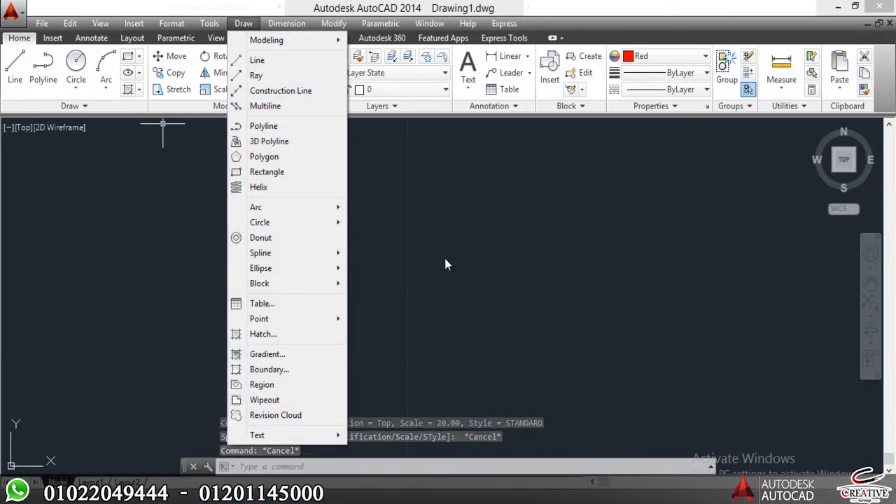
key(Escape)
middle_drag(260, 284, 261, 269)
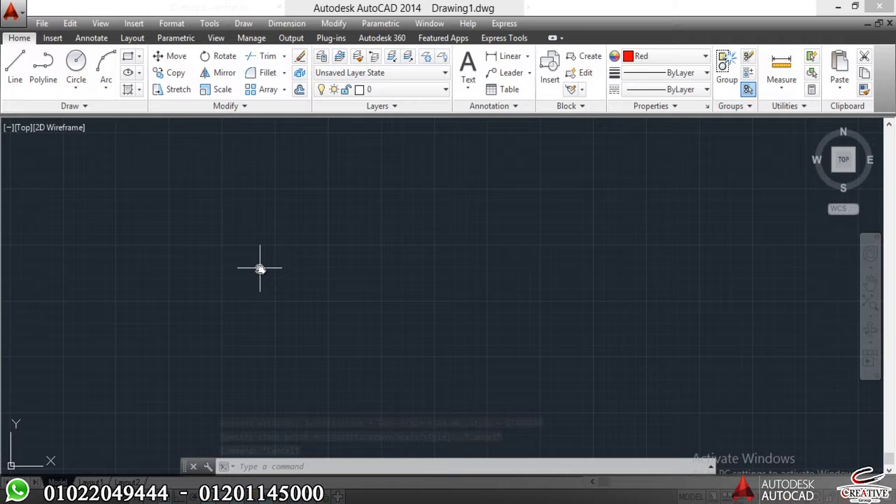
Draw an L-shaped multiline with a long, nearly horizontal segment and a shorter upright segment at its right end
text(ml)
key(Return)
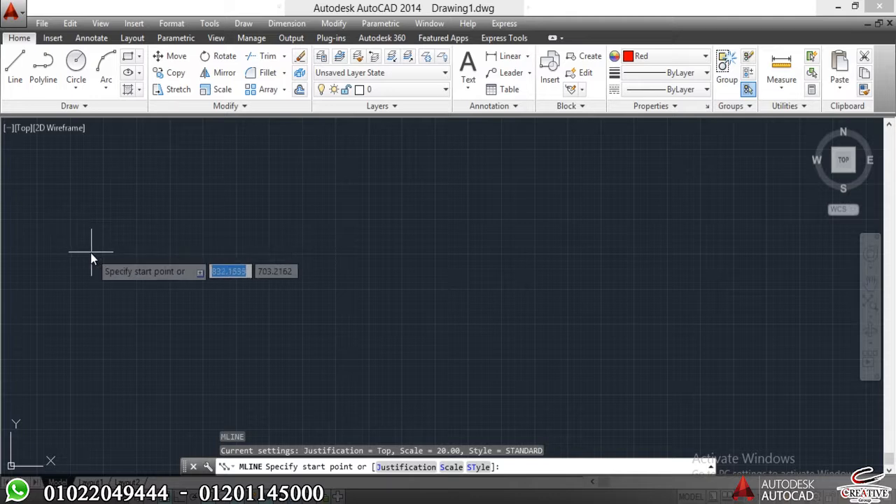
click(232, 313)
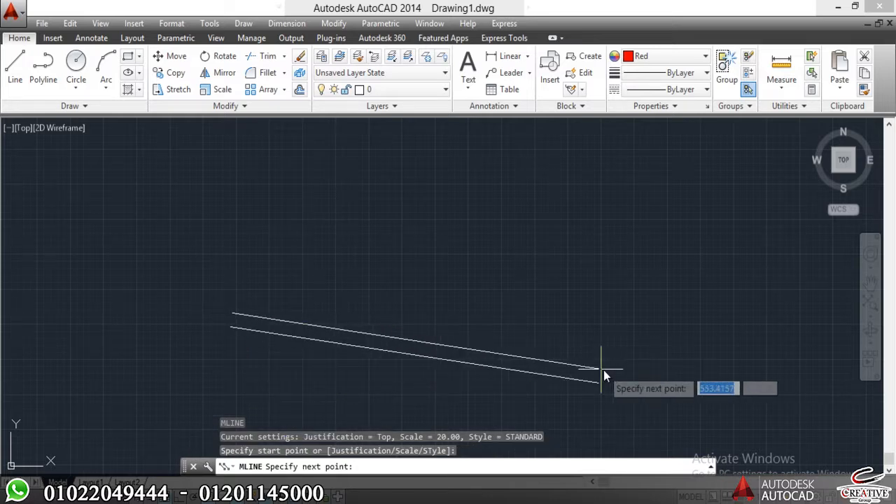
click(558, 323)
click(567, 208)
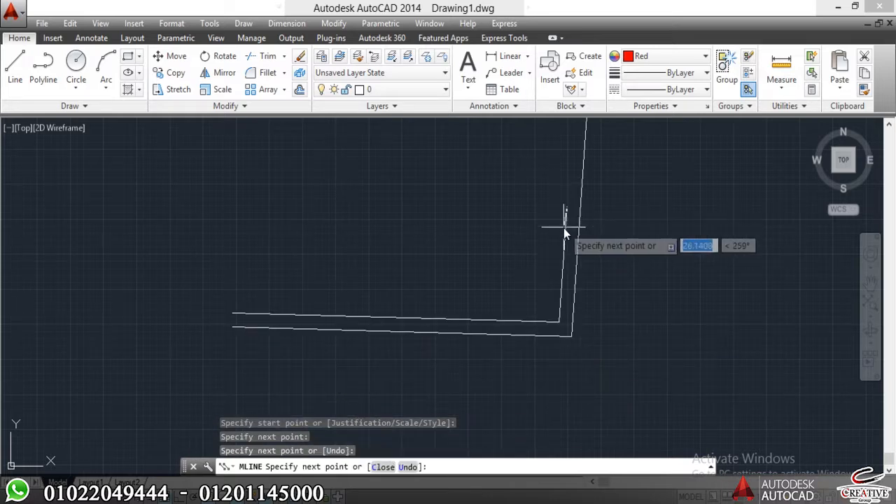
key(Escape)
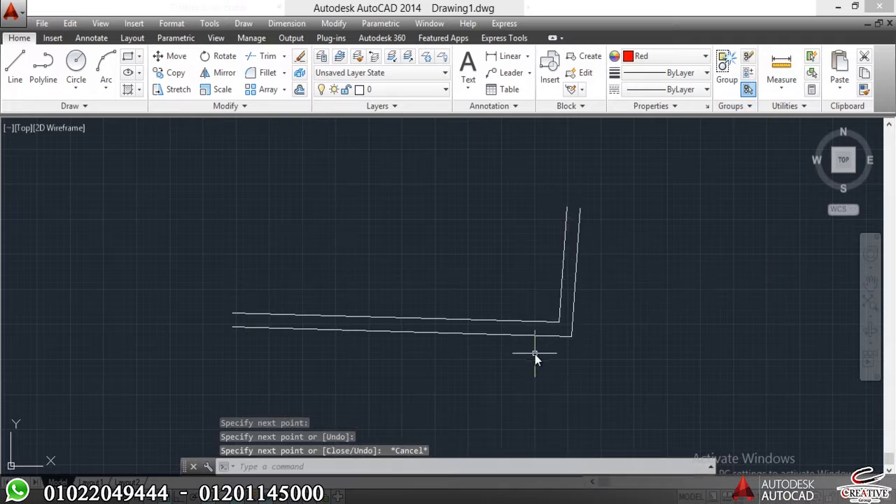
Examine the L-shaped multiline's corner and ends up close, and select it to check whether it is one object
scroll(560, 392, up, 2)
mouse_move(440, 244)
middle_down()
mouse_move(549, 231)
mouse_move(627, 237)
middle_up()
scroll(389, 229, down, 2)
middle_drag(386, 228, 405, 234)
scroll(353, 234, up, 4)
scroll(482, 340, down, 5)
middle_drag(567, 292, 464, 274)
click(593, 254)
click(476, 371)
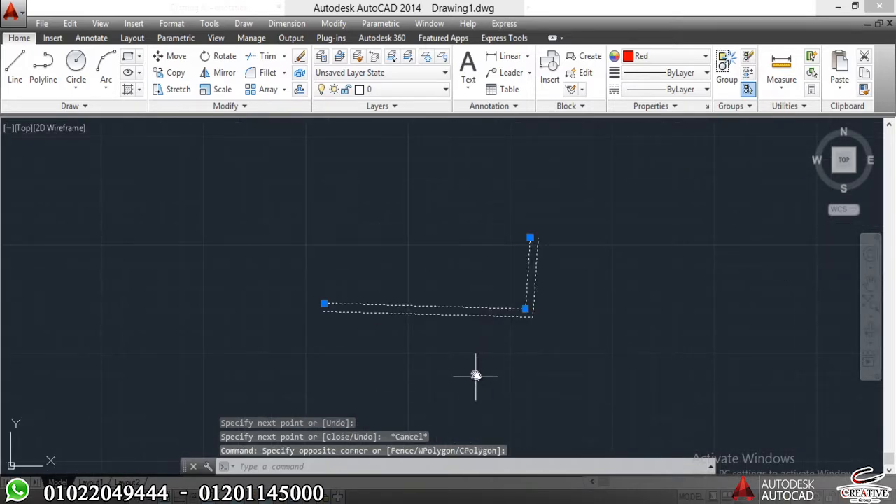
key(Escape)
scroll(324, 246, up, 4)
middle_drag(344, 294, 330, 146)
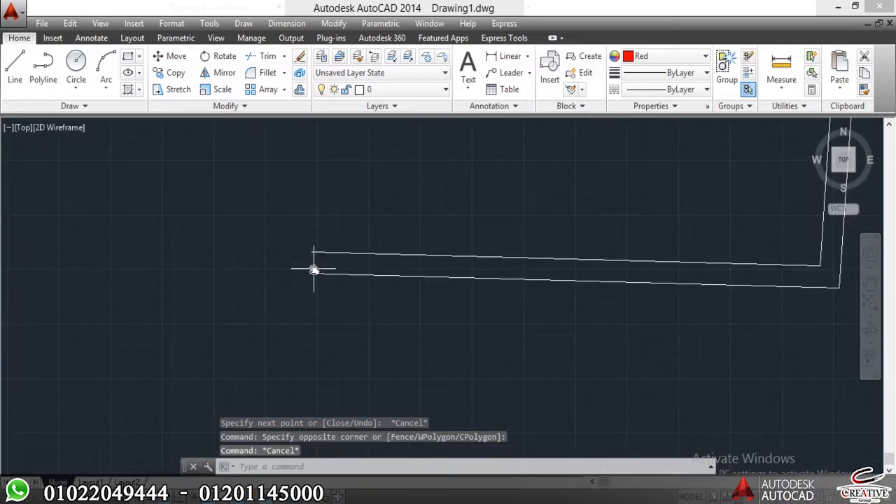
scroll(354, 226, up, 8)
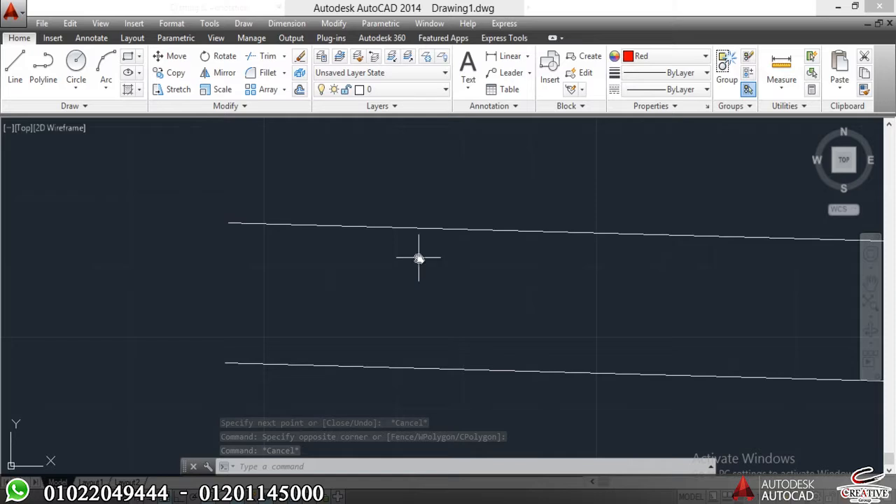
Select the L-shaped multiline and erase it
scroll(336, 245, down, 5)
click(445, 185)
click(317, 388)
text(e)
key(Return)
text(ML)
key(Return)
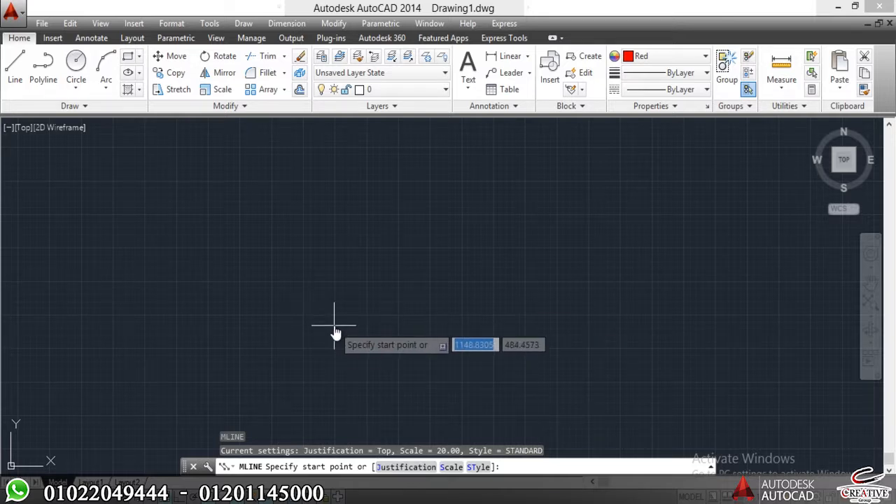
key(Escape)
key(Escape)
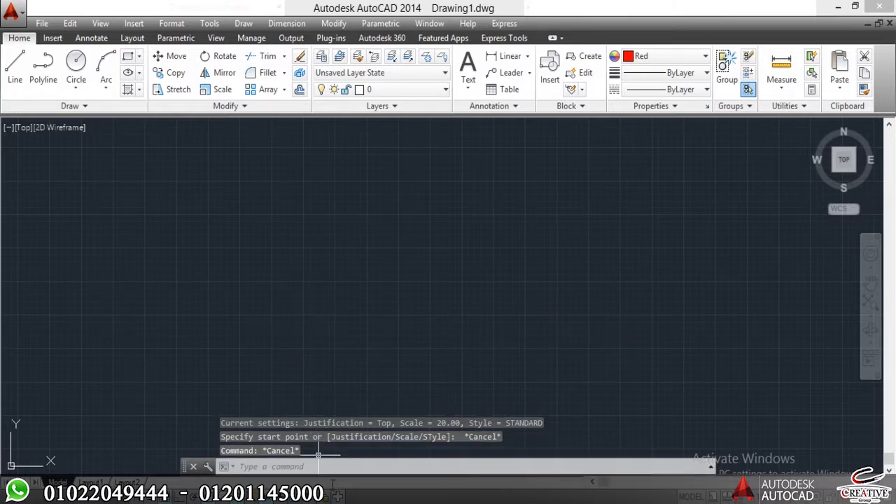
Turn on Ortho mode
key(F8)
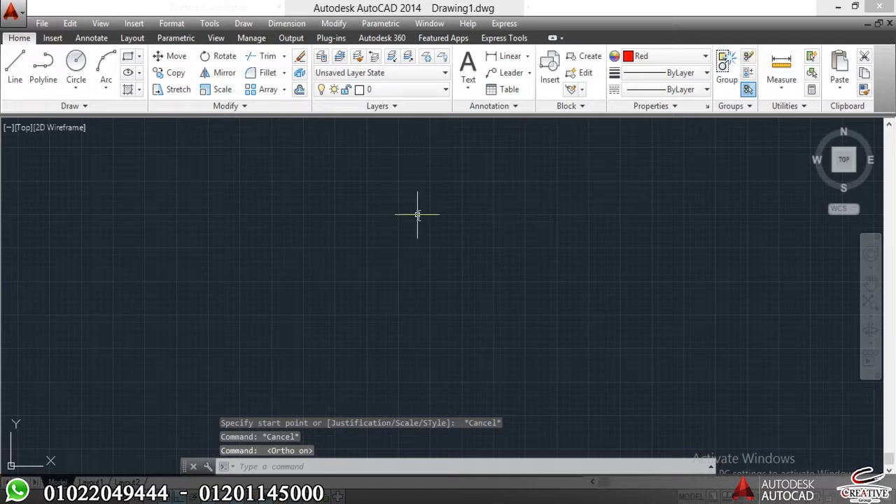
text(l)
key(Return)
click(259, 341)
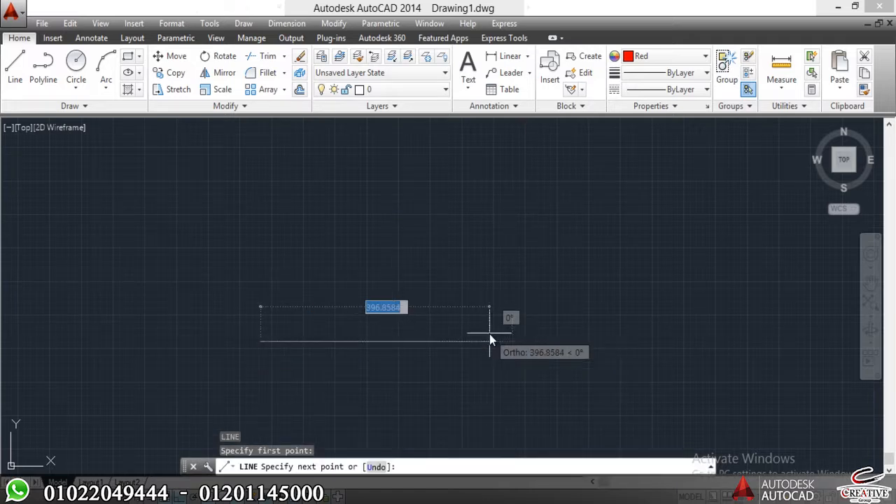
key(Escape)
click(490, 333)
key(Escape)
Draw a horizontal red line below the middle of the drawing area and set the current object colour to Yellow
text(l)
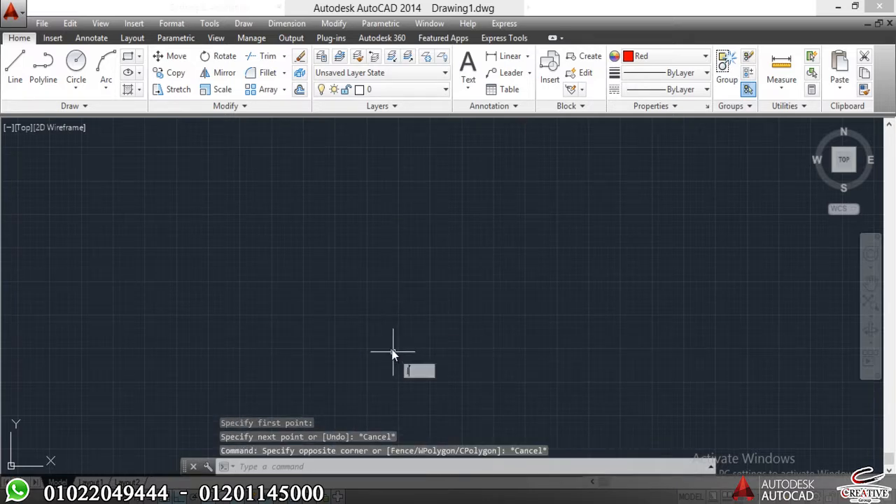
key(Return)
click(361, 340)
click(564, 340)
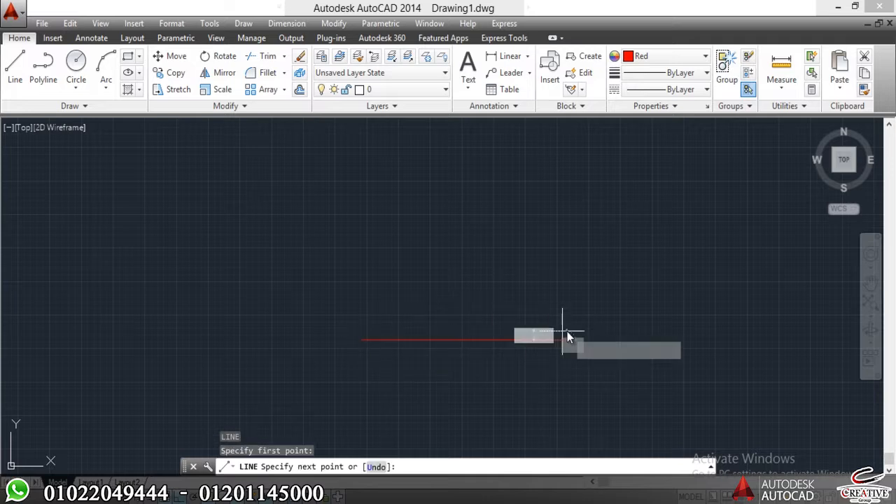
key(Escape)
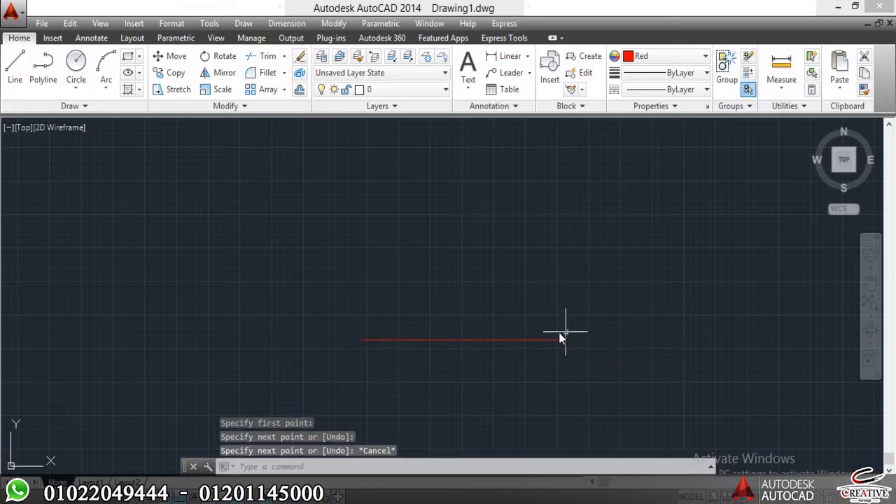
click(650, 56)
click(633, 124)
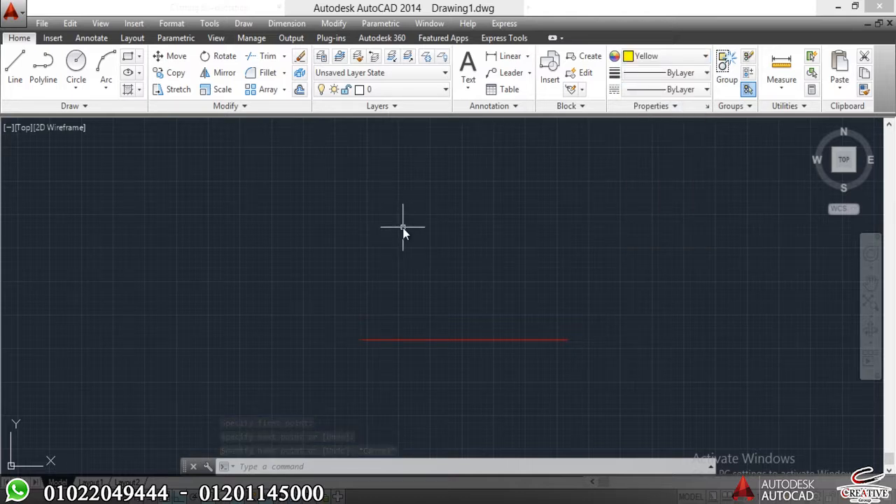
Draw a multiline with Top justification along the full length of the red line, from its left end to its right end
text(ml)
key(Return)
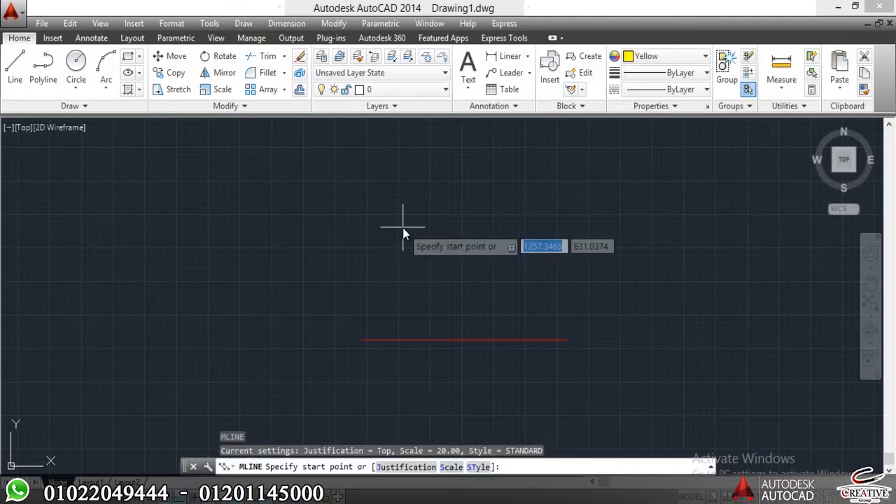
text(j)
key(Return)
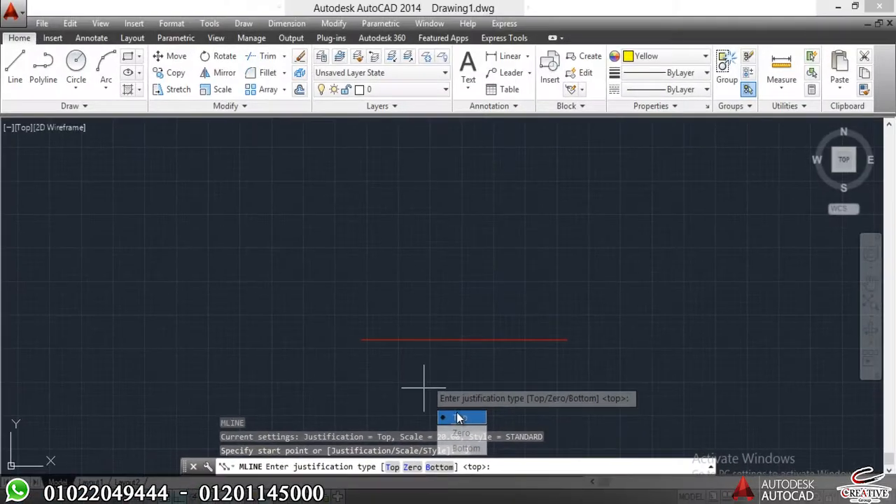
click(442, 319)
click(357, 342)
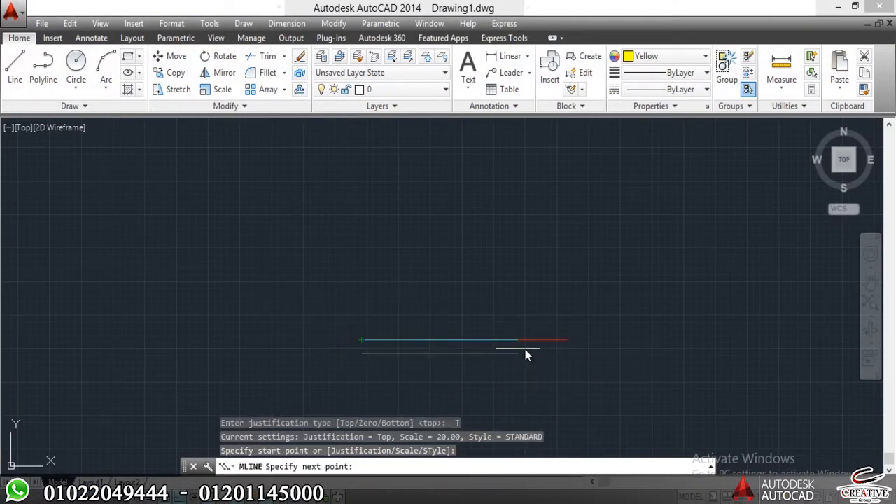
click(566, 340)
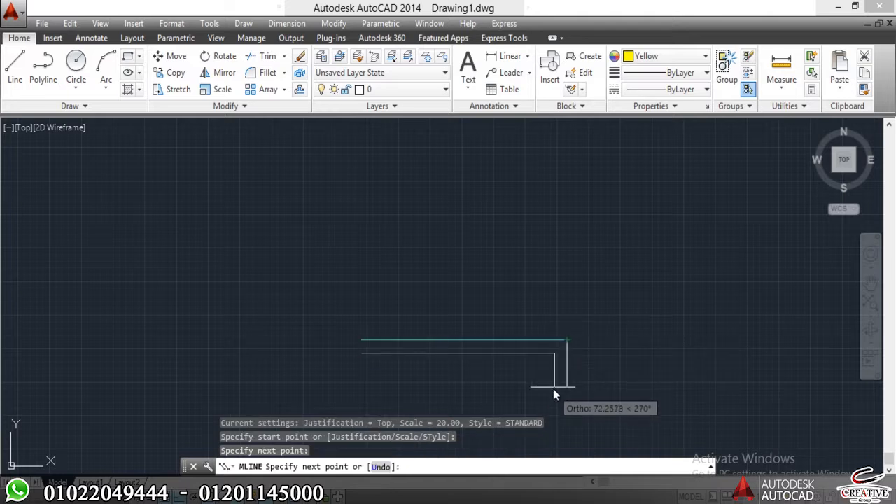
key(Escape)
key(Escape)
Select the multiline with its red reference line and examine how the two parallel lines sit relative to it
scroll(494, 349, up, 3)
click(493, 346)
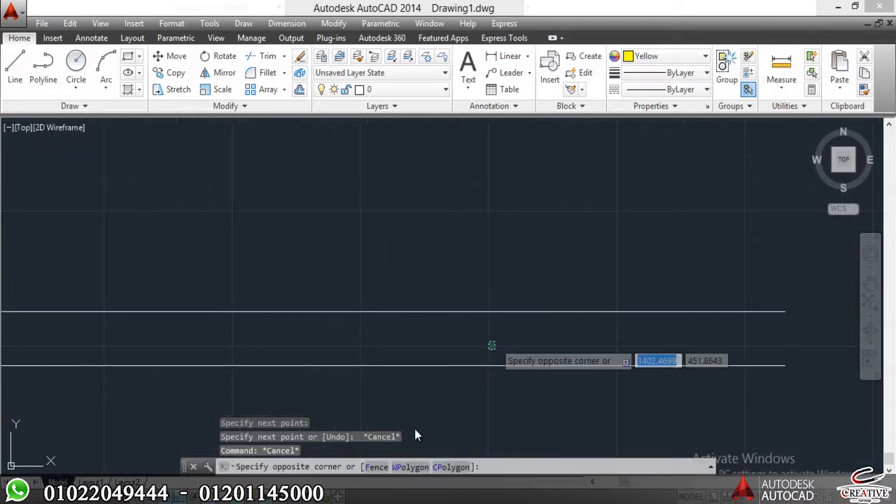
click(414, 428)
scroll(444, 398, down, 1)
scroll(462, 350, down, 4)
scroll(464, 337, up, 2)
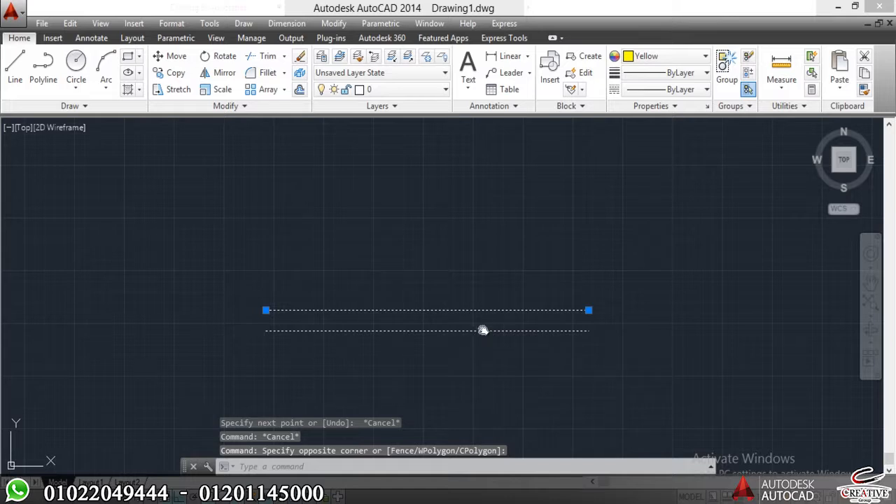
key(Escape)
scroll(411, 319, down, 1)
Undo the multiline drawn over the red line
key(ctrl+z)
key(ctrl+z)
key(ctrl+z)
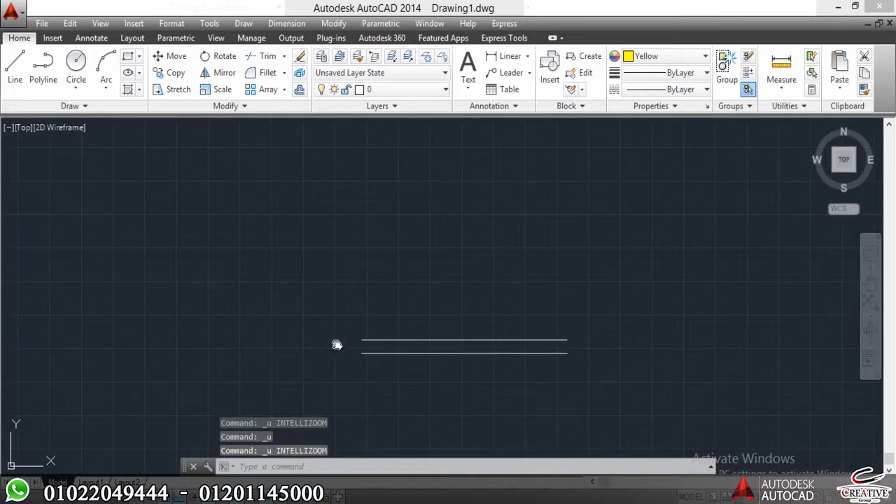
Draw a Top-justified multiline at scale 20 from the red line's left end to its midpoint
scroll(353, 341, up, 3)
text(ml)
key(Return)
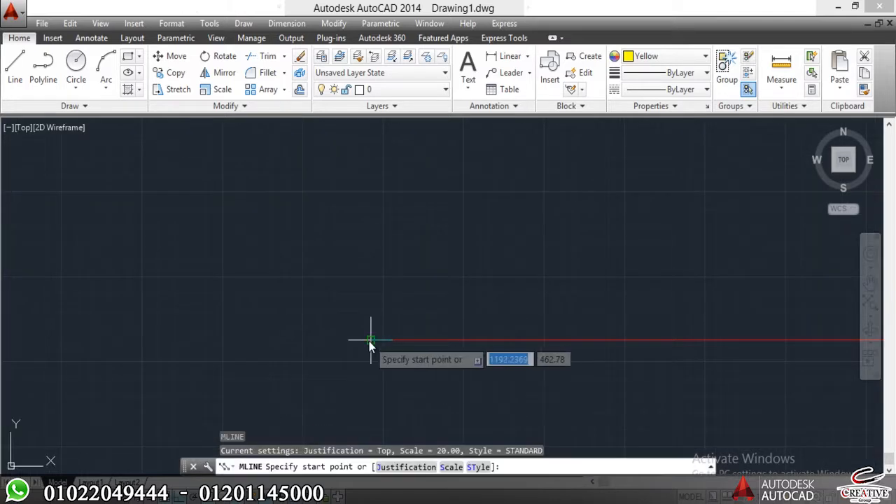
click(371, 340)
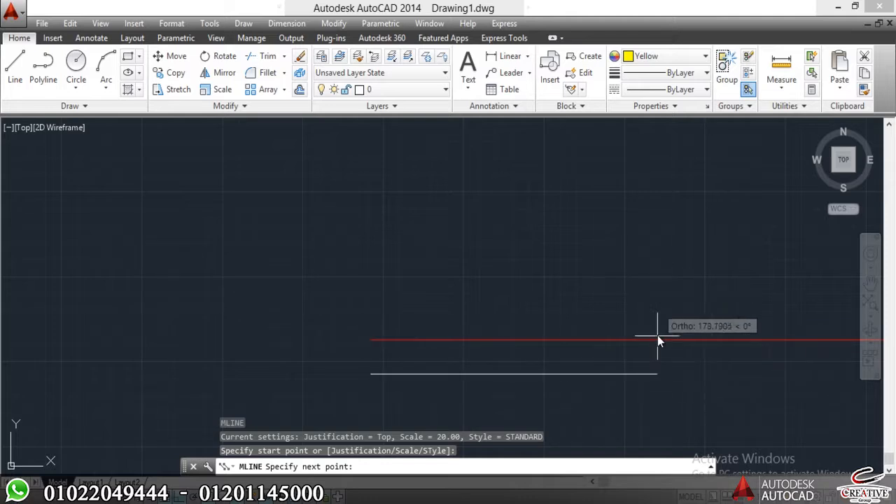
click(631, 341)
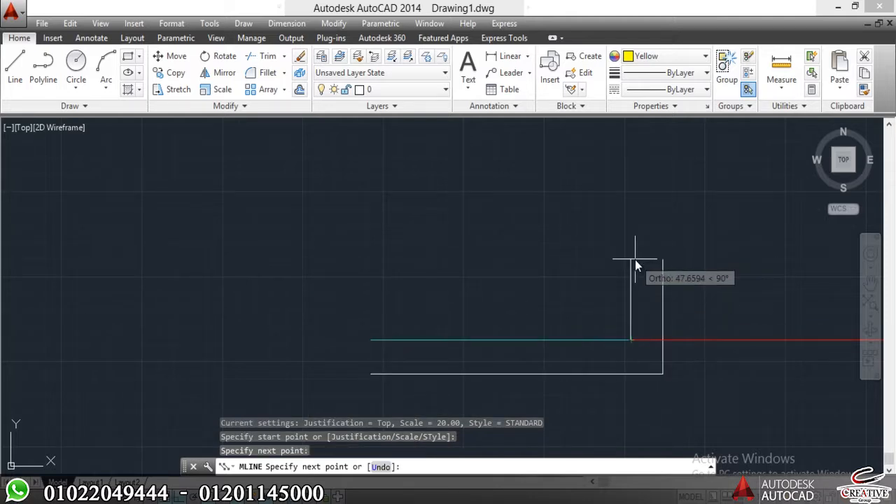
key(Escape)
key(Escape)
scroll(425, 246, down, 3)
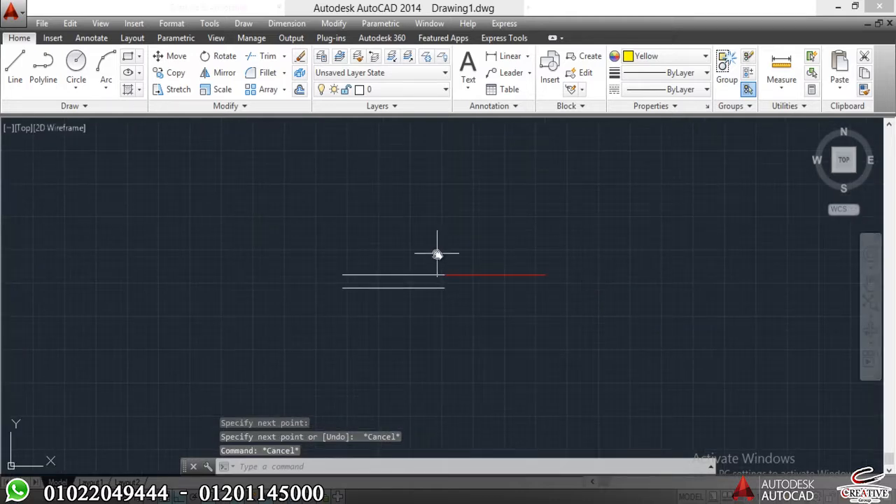
Draw a multiline with Zero justification from the red line's right end to its midpoint
text(ml)
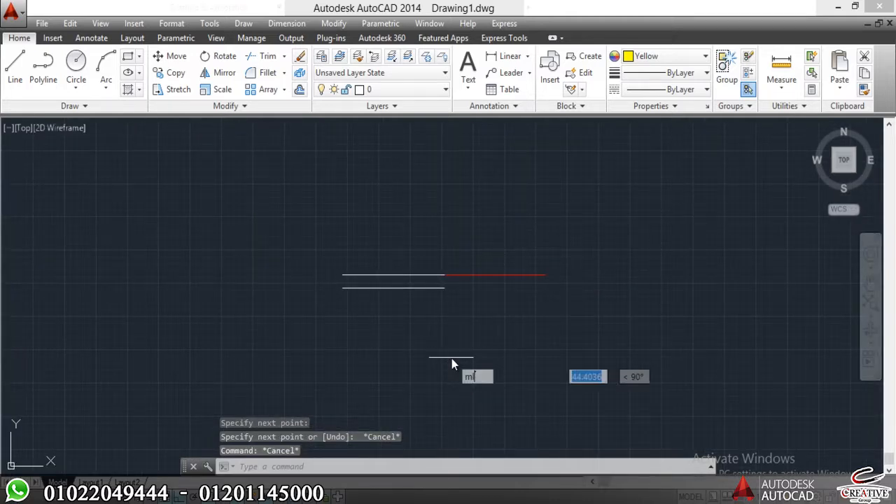
key(Return)
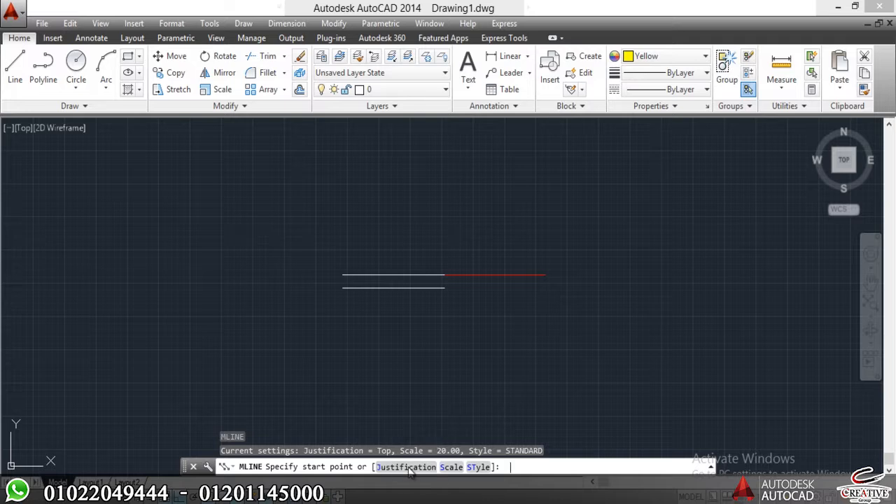
click(409, 469)
click(409, 466)
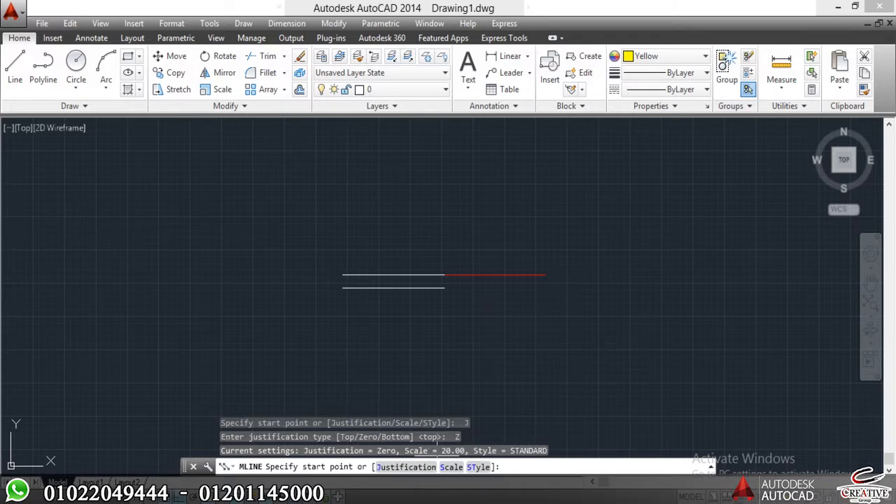
click(545, 274)
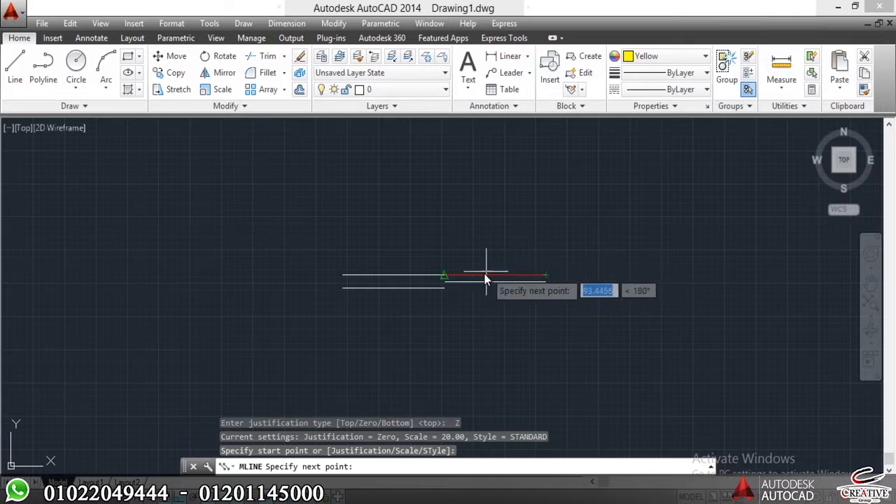
scroll(481, 276, up, 5)
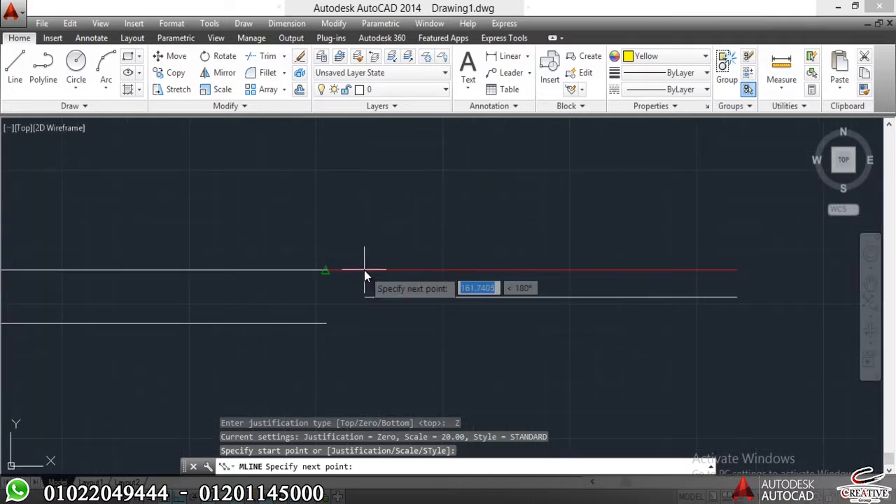
click(324, 271)
key(Escape)
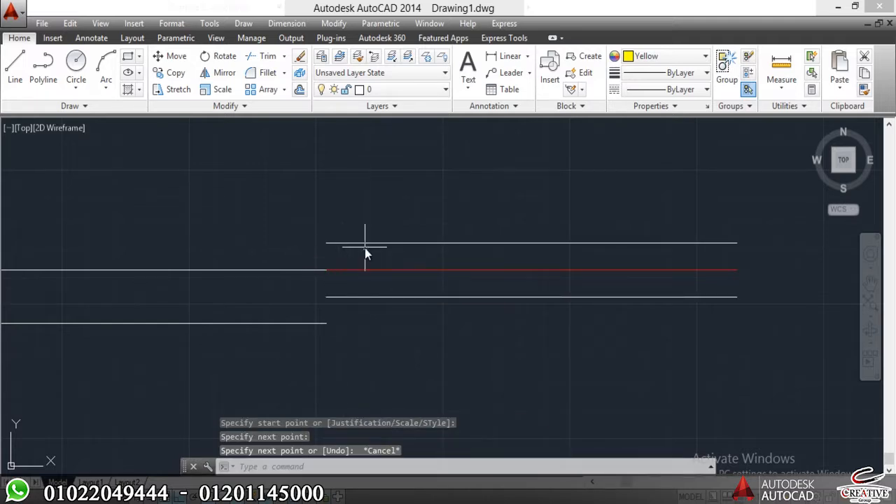
Select the red line and both multilines and erase them
scroll(446, 230, down, 1)
scroll(445, 231, down, 1)
middle_drag(446, 231, 410, 224)
scroll(413, 222, up, 1)
click(444, 193)
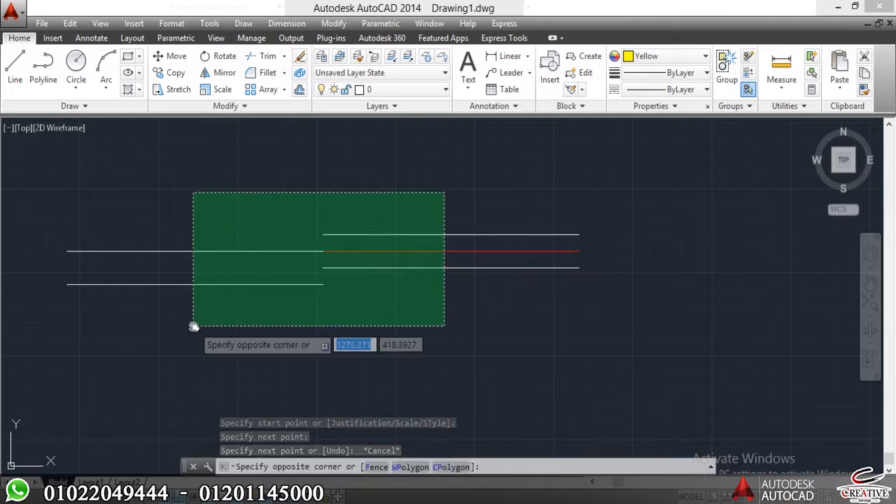
click(191, 324)
text(e)
key(Return)
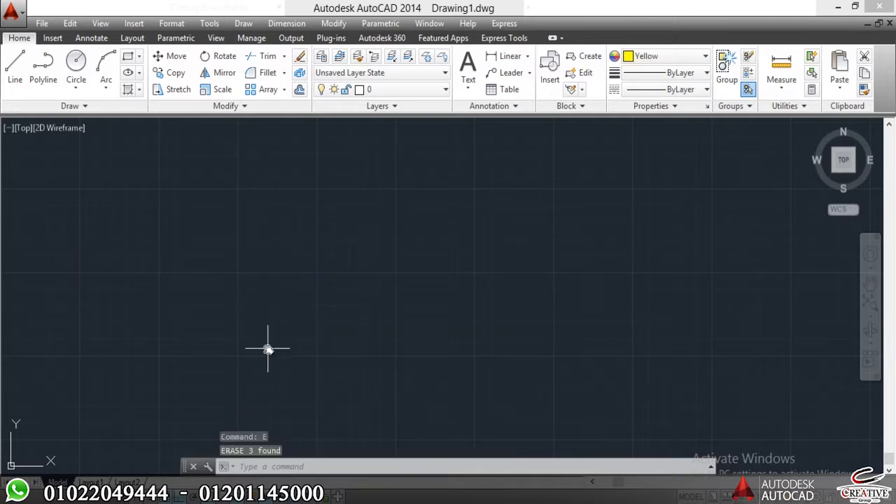
text(ml)
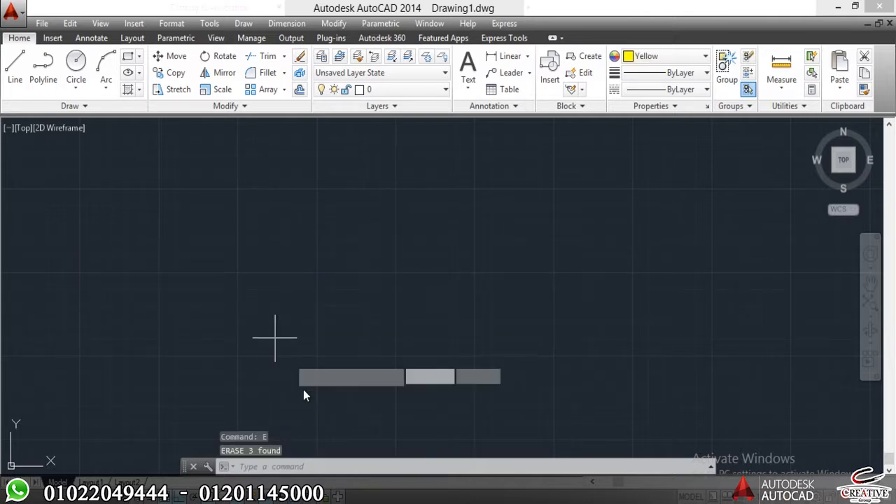
key(Return)
click(395, 467)
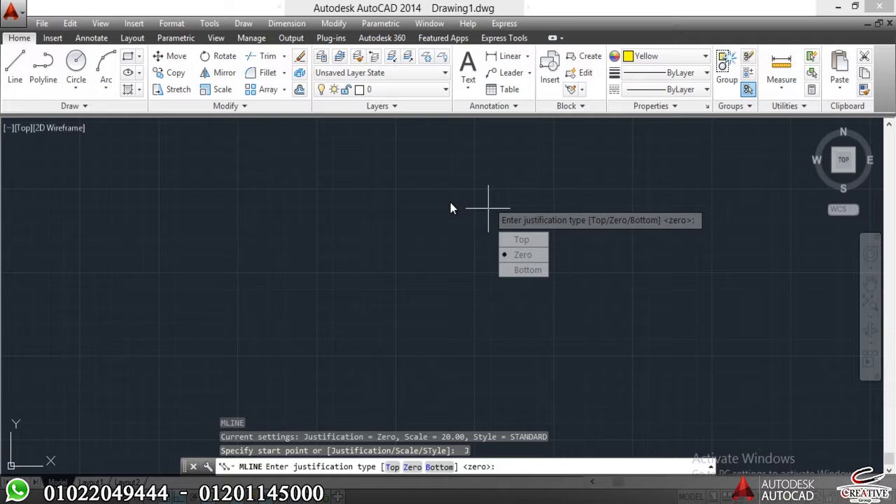
key(Return)
key(Escape)
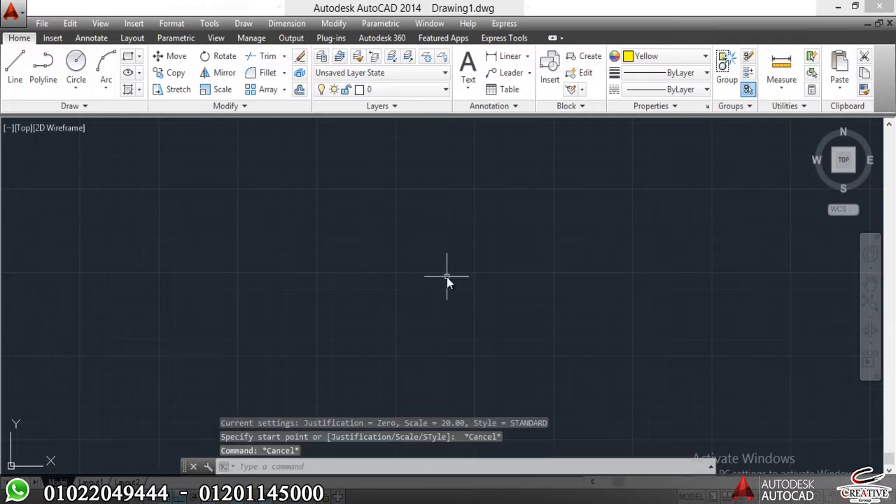
Start a multiline with Zero justification and its scale set to 0.25
text(ml)
key(Return)
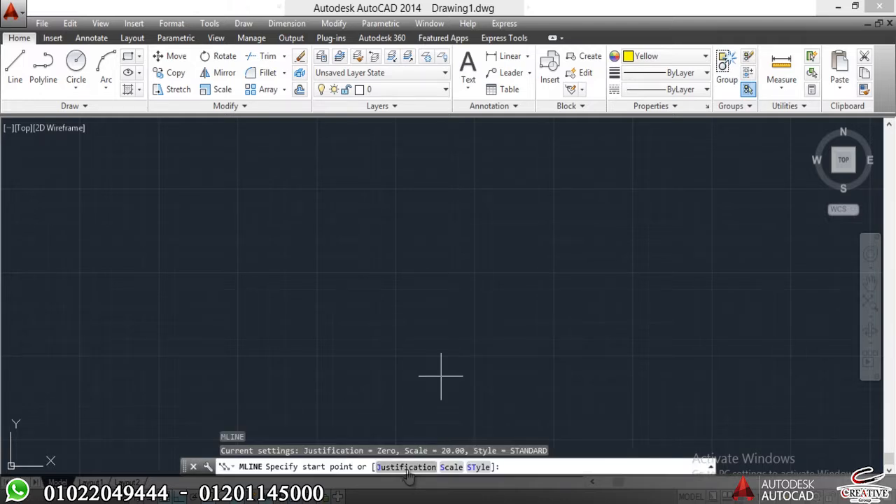
click(409, 470)
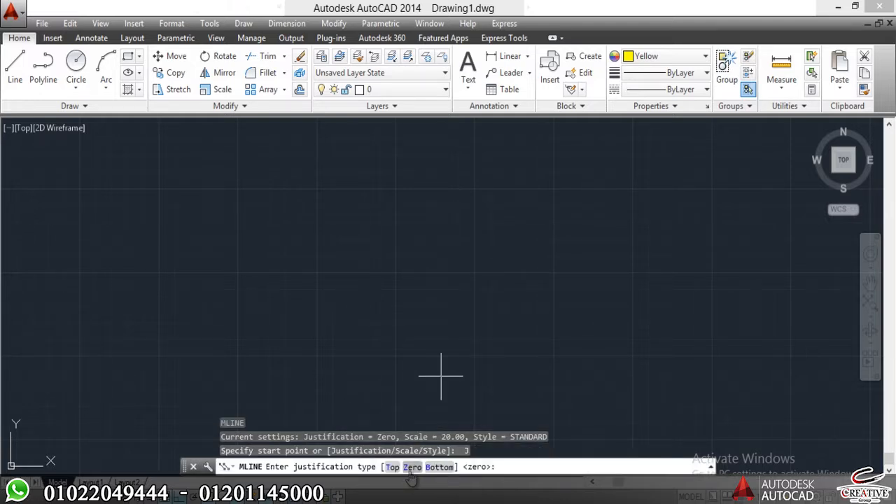
click(412, 467)
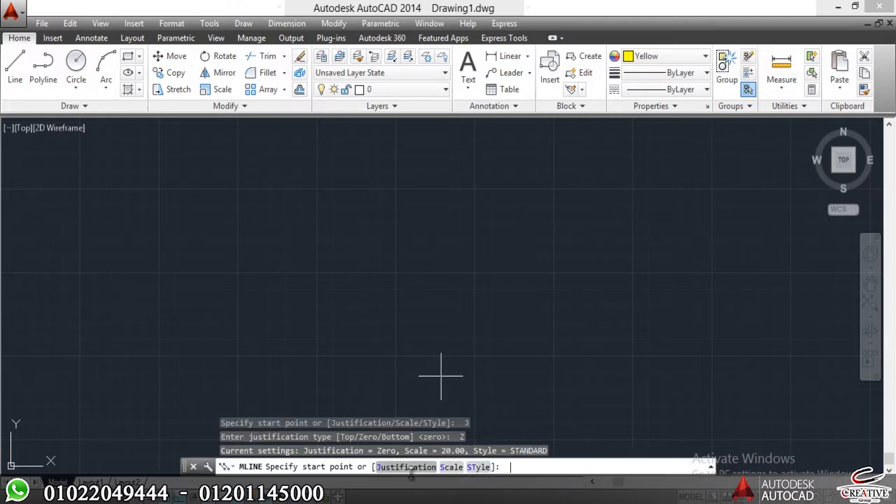
click(451, 467)
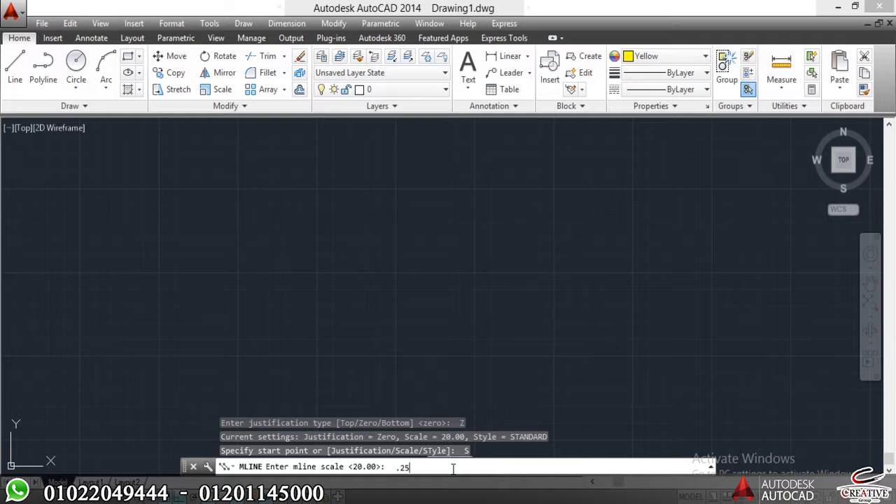
text(.25)
key(Return)
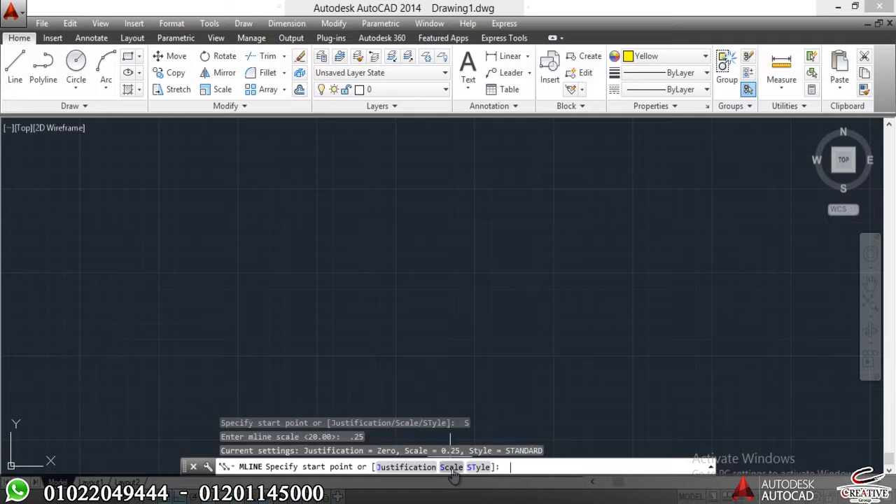
Draw four connected orthogonal multiline segments going right, up, left and down, with the last one crossing the first
click(317, 332)
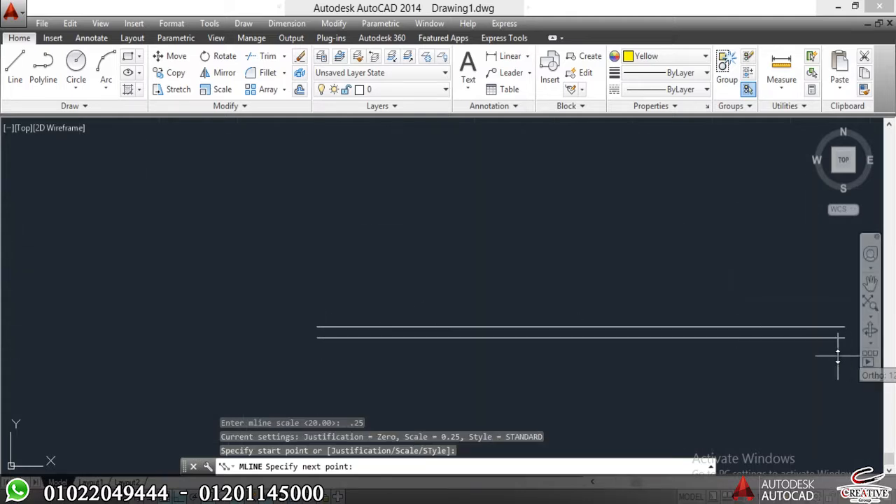
click(775, 347)
click(777, 194)
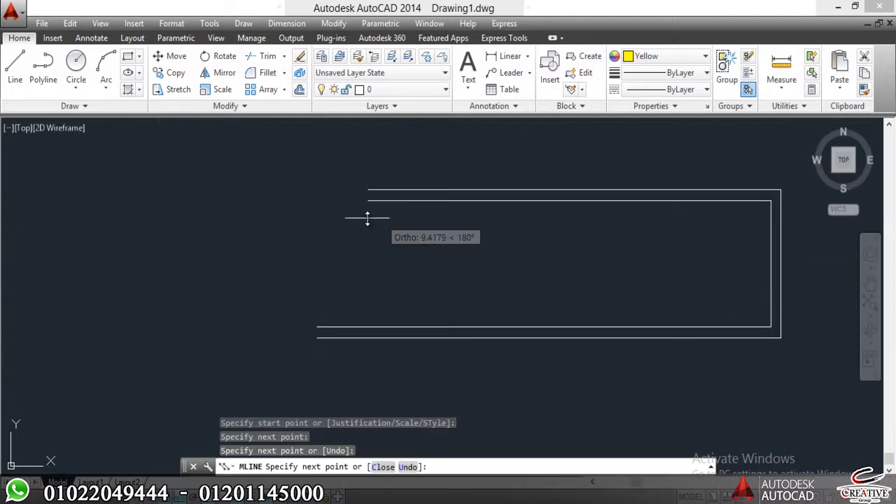
click(434, 210)
click(426, 404)
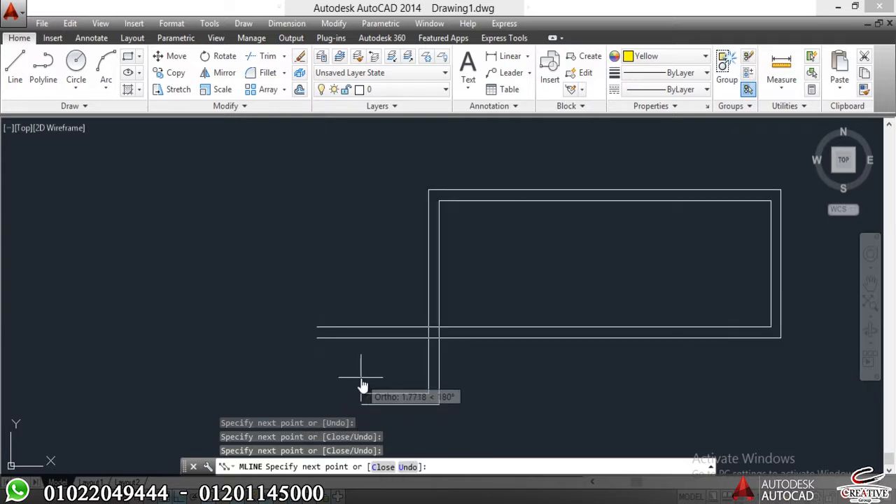
key(Escape)
Select the multiline and erase it
click(500, 300)
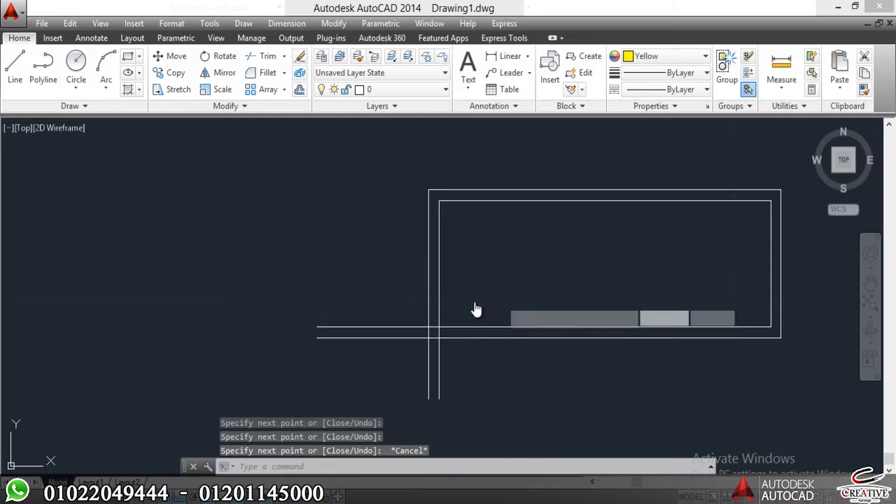
click(278, 350)
text(e)
key(Return)
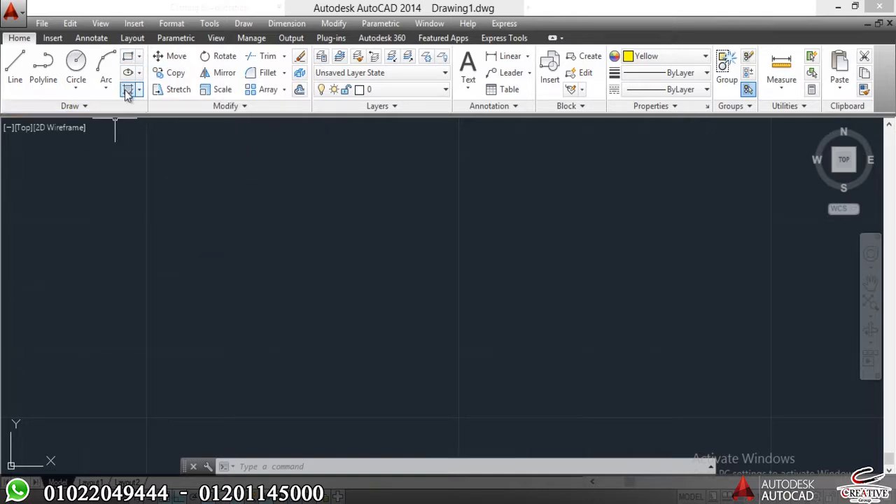
Draw a freehand rectangle in the middle of the empty drawing by picking two opposite corners
click(127, 56)
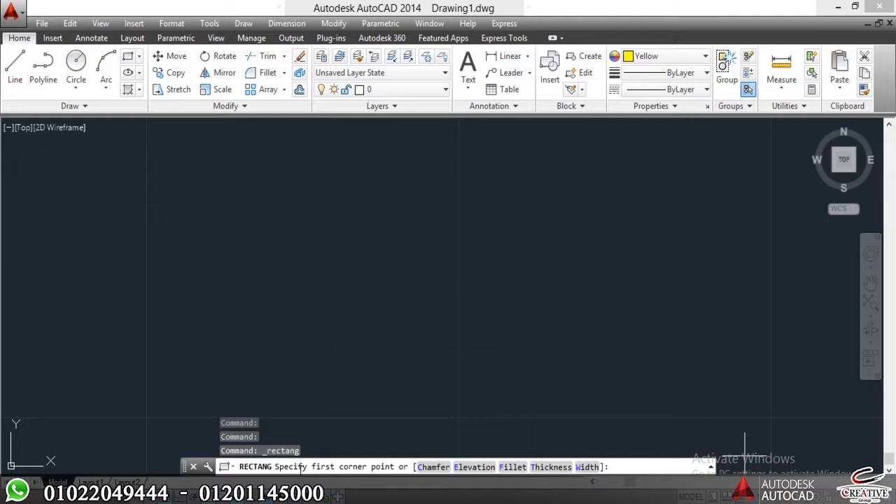
click(348, 216)
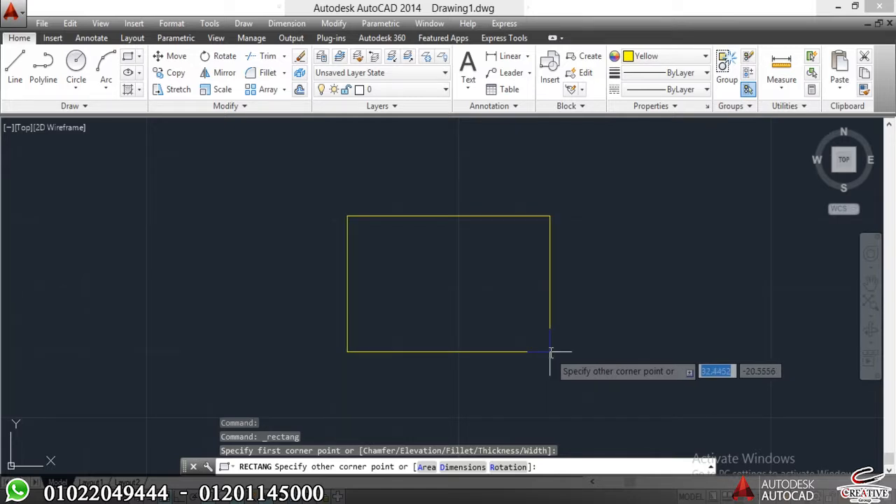
click(561, 407)
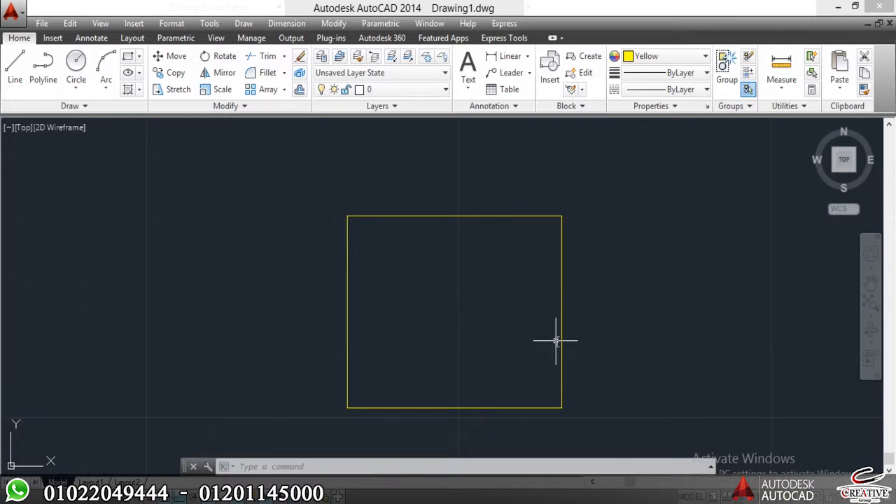
scroll(214, 220, down, 4)
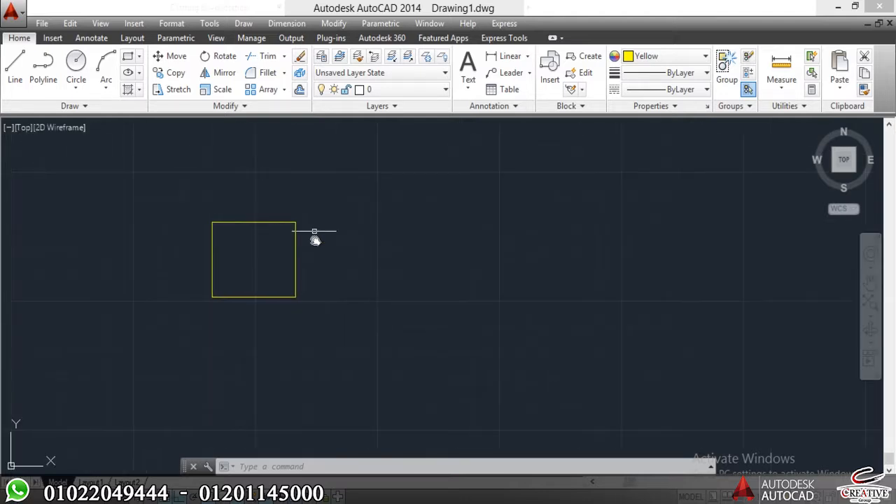
scroll(307, 270, up, 4)
middle_drag(306, 265, 286, 340)
scroll(241, 259, down, 4)
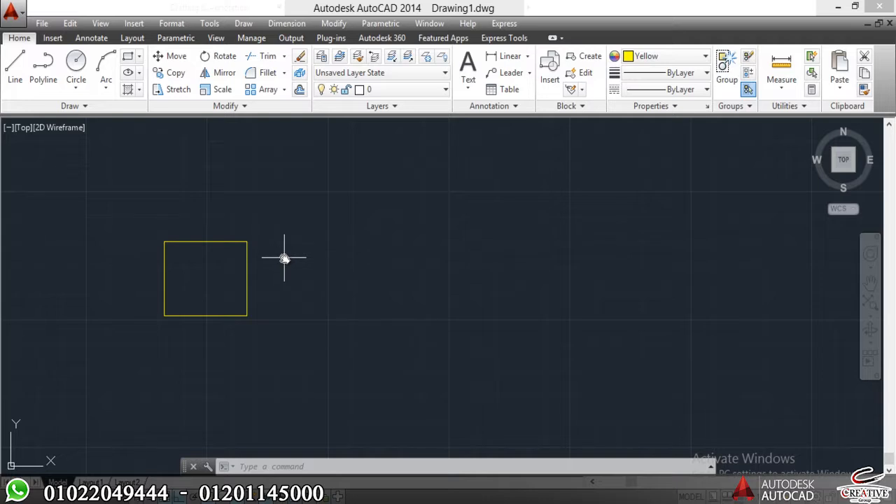
Draw a rectangle 5 wide by 10 high to the right of the freehand rectangle
text(rec)
key(Return)
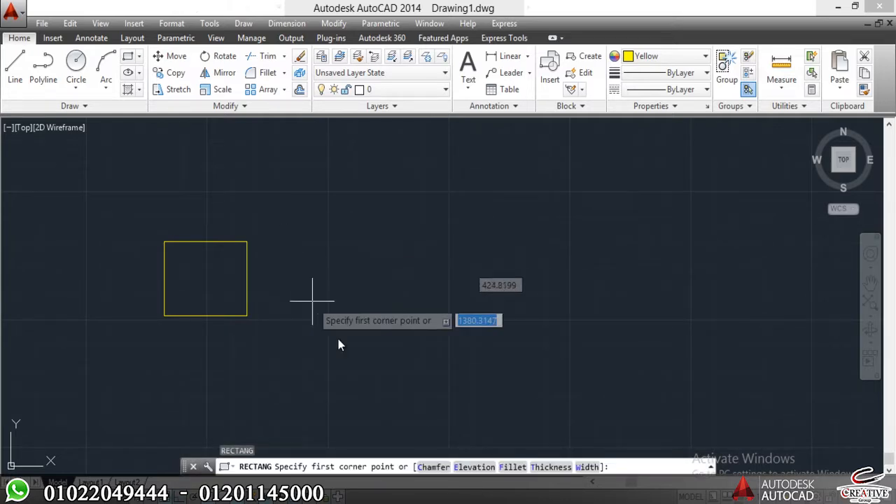
click(322, 318)
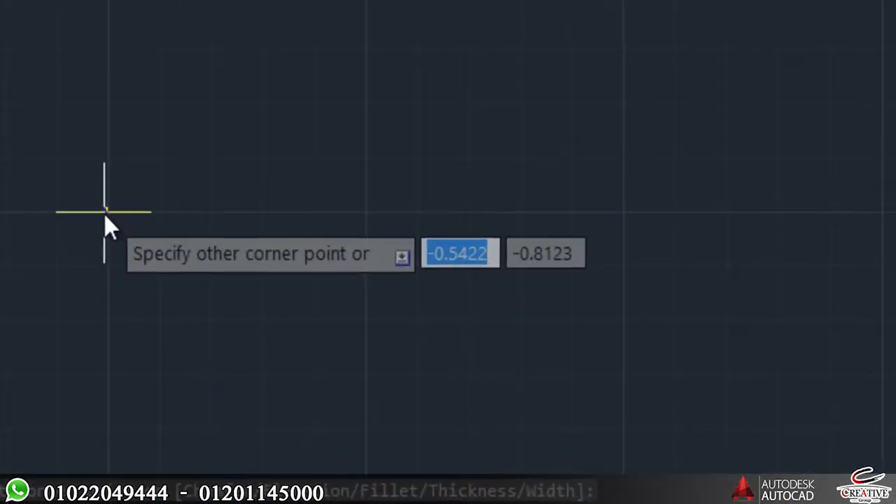
text(5)
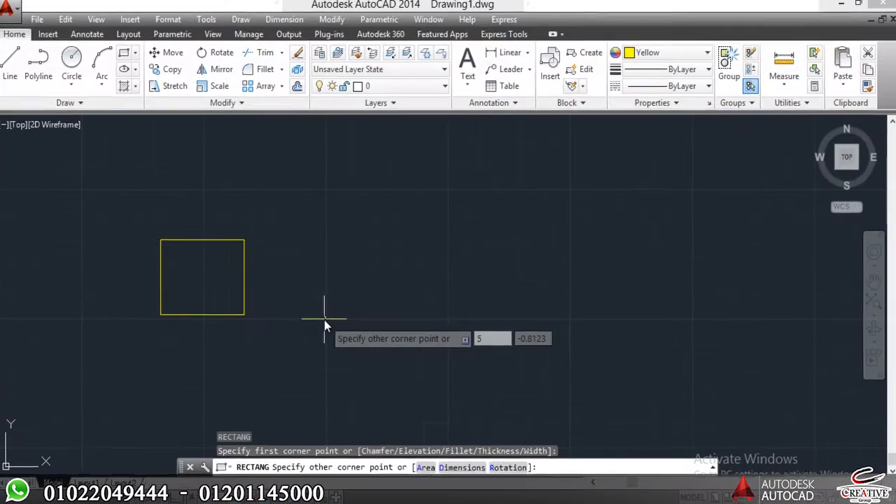
key(Tab)
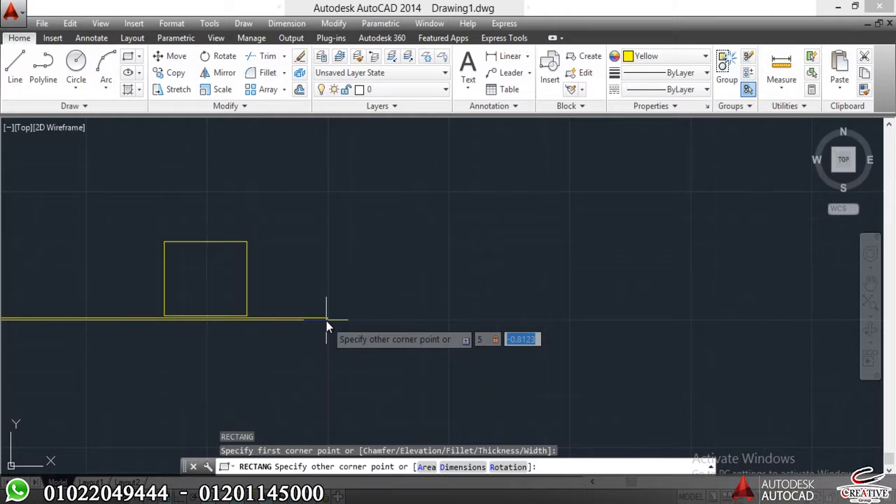
text(10)
key(Return)
scroll(356, 320, up, 8)
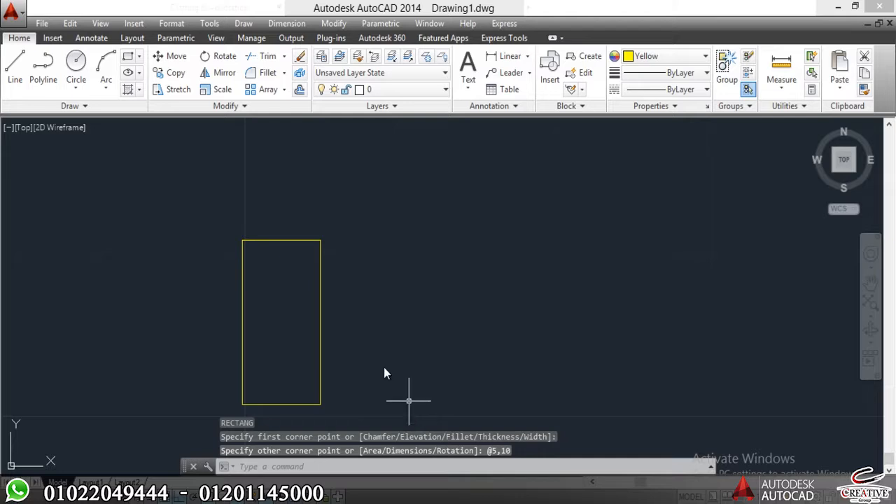
Draw a rectangle 10 wide by 5 high to the right of the 5 by 10 rectangle
click(127, 59)
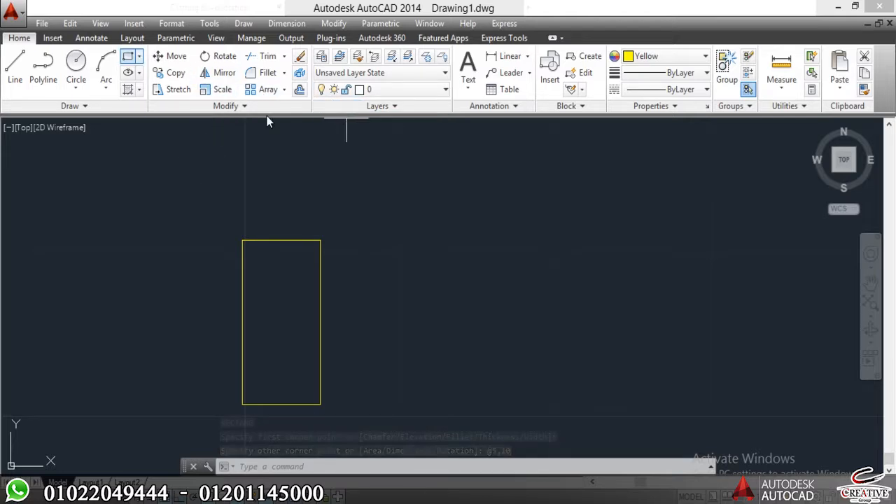
click(470, 402)
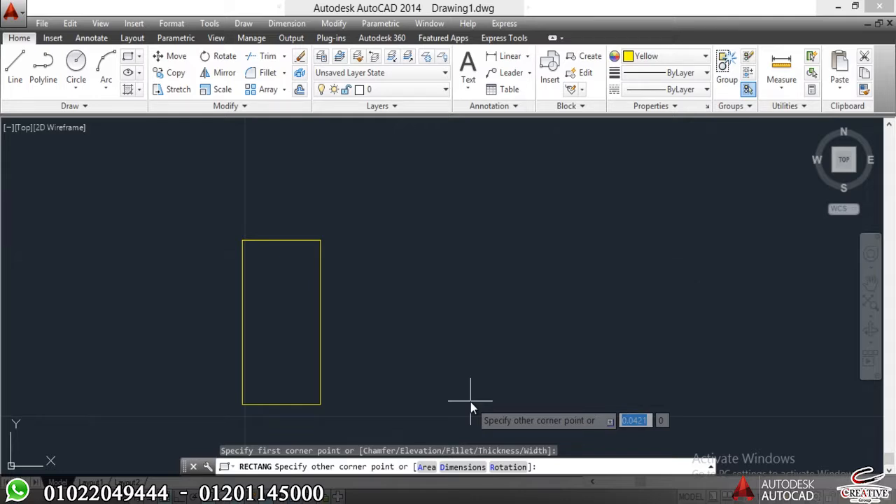
text(10)
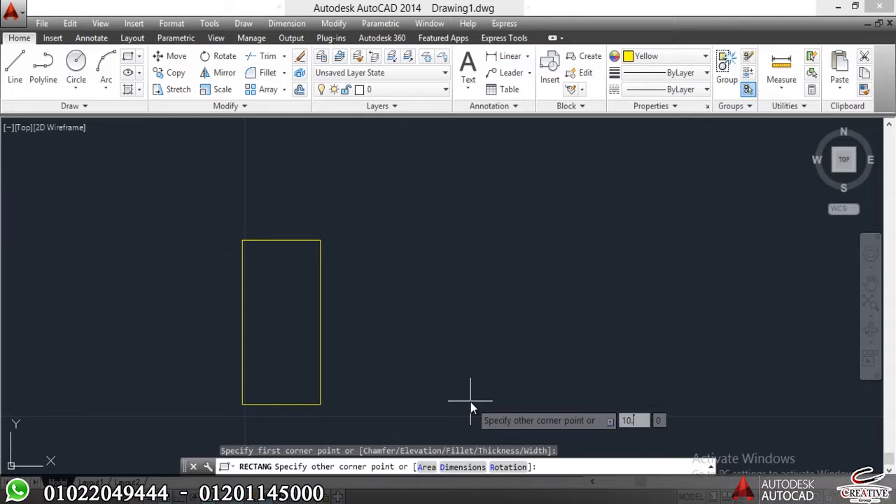
key(Tab)
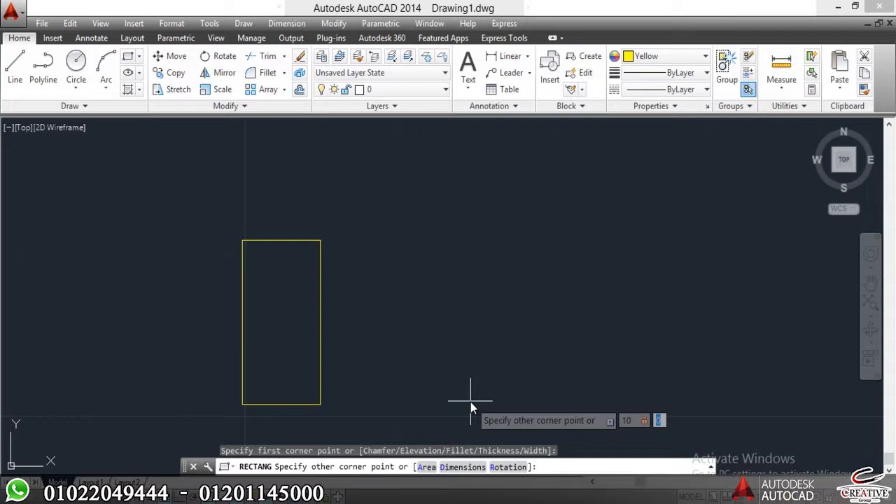
text(5)
key(Return)
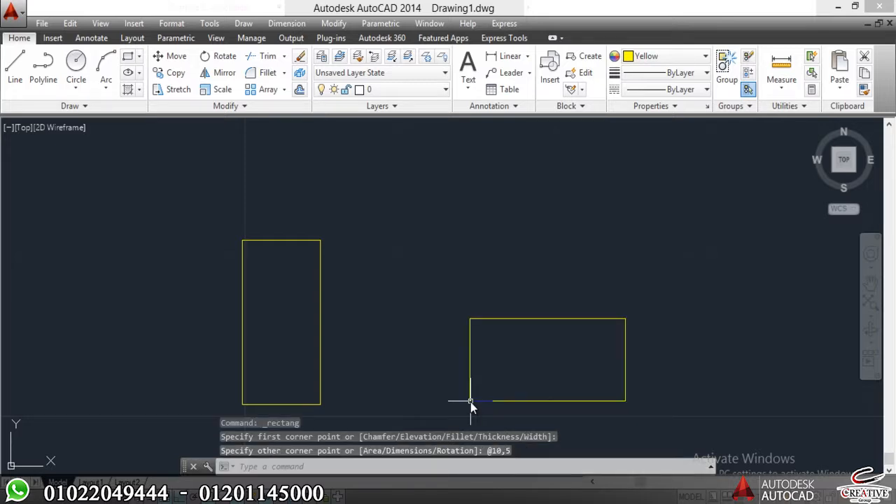
Select all three rectangles and erase them
scroll(444, 259, down, 6)
click(542, 180)
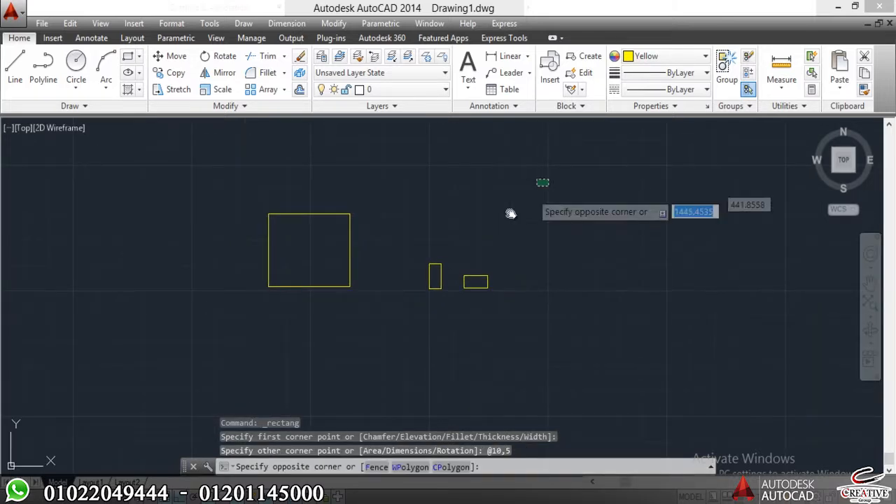
click(270, 371)
text(E)
key(Return)
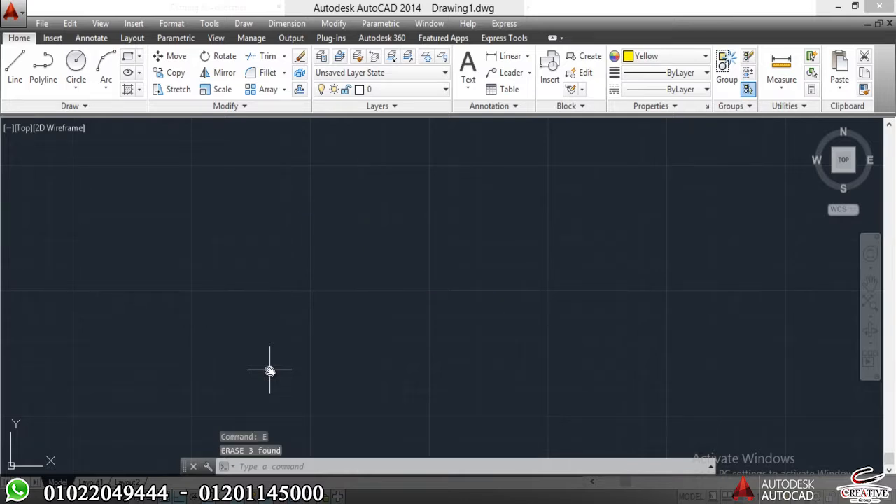
Draw a freehand rectangle with both chamfer distances set to 2 and inspect its chamfered corner up close
click(127, 56)
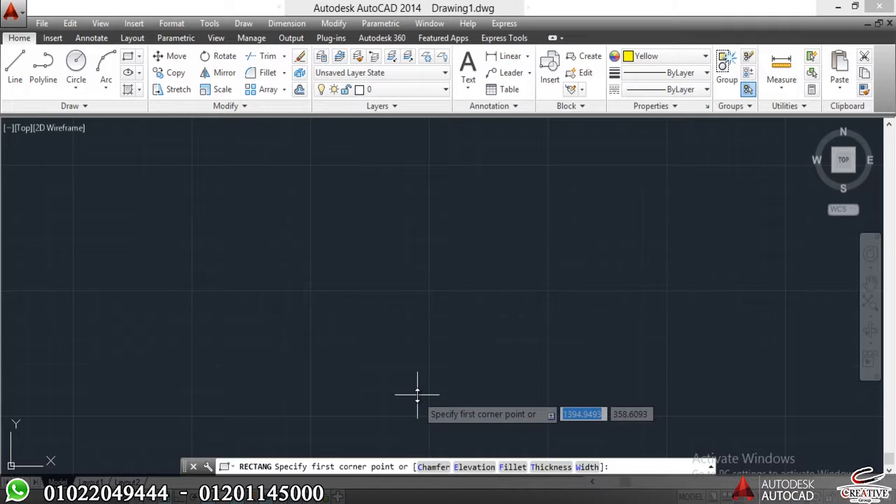
click(433, 467)
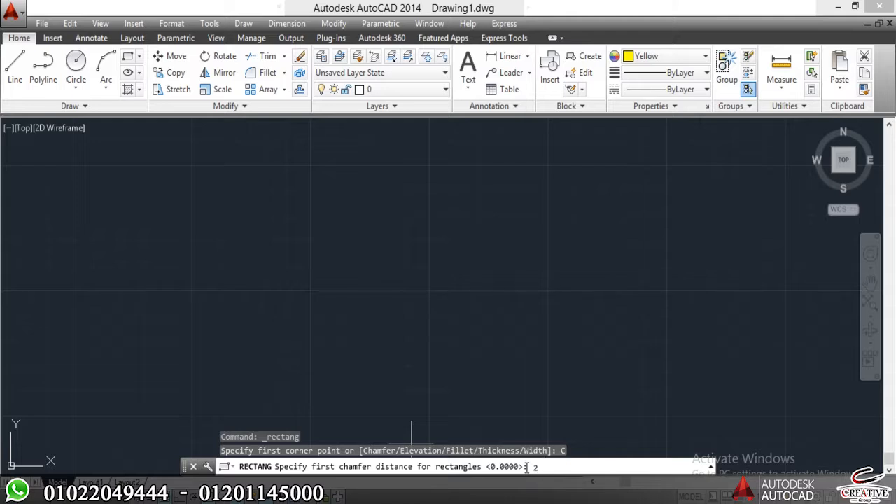
key(Return)
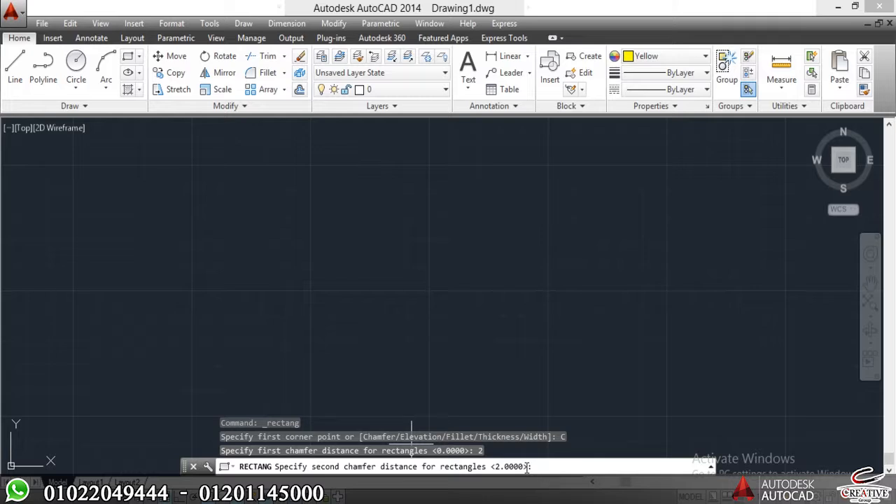
key(Return)
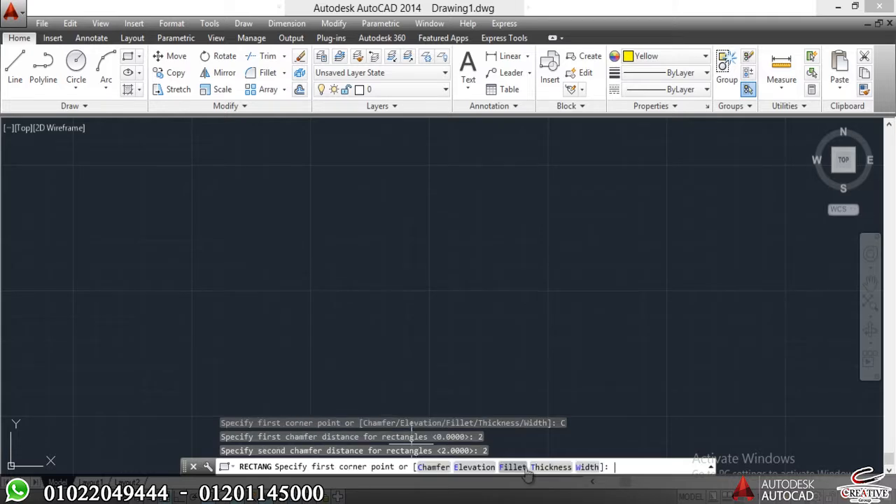
click(308, 211)
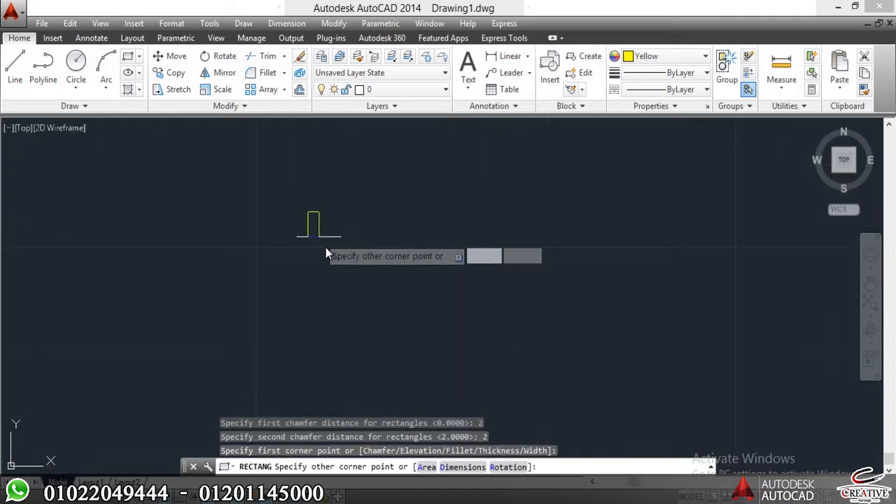
click(497, 367)
scroll(315, 175, up, 10)
scroll(408, 266, down, 4)
middle_drag(407, 267, 389, 199)
scroll(446, 257, up, 8)
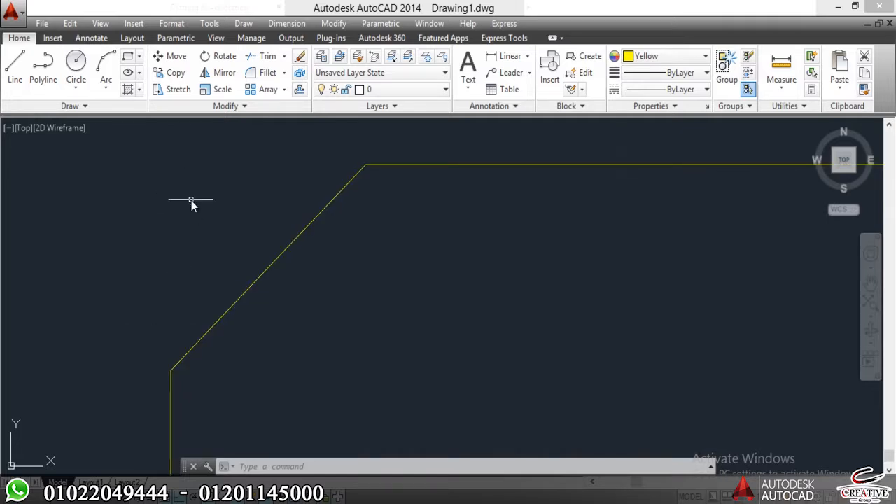
Select the chamfered rectangle and erase it
scroll(273, 318, down, 3)
click(320, 220)
click(144, 424)
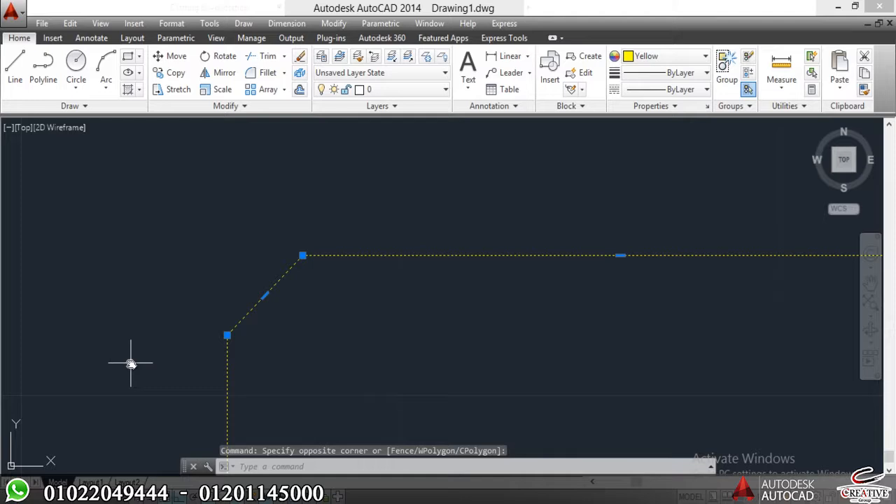
text(E)
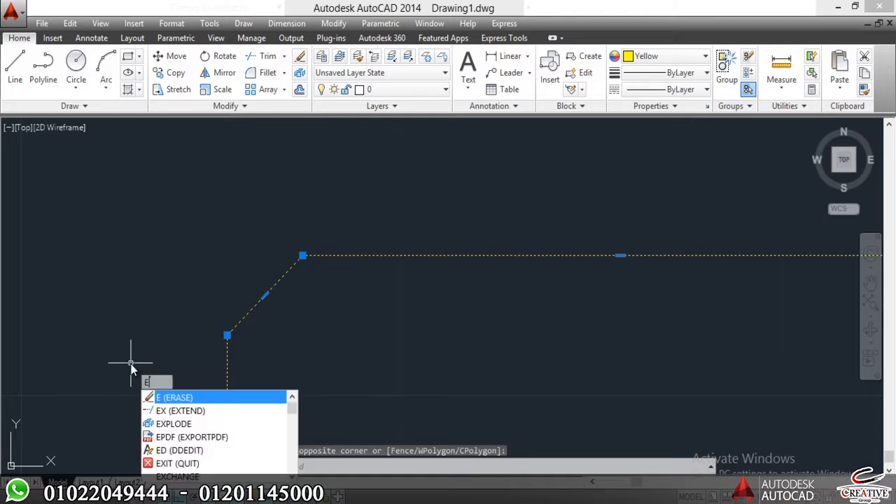
key(Return)
Start a new rectangle and reset both of its chamfer distances to 0
text(rec)
key(Return)
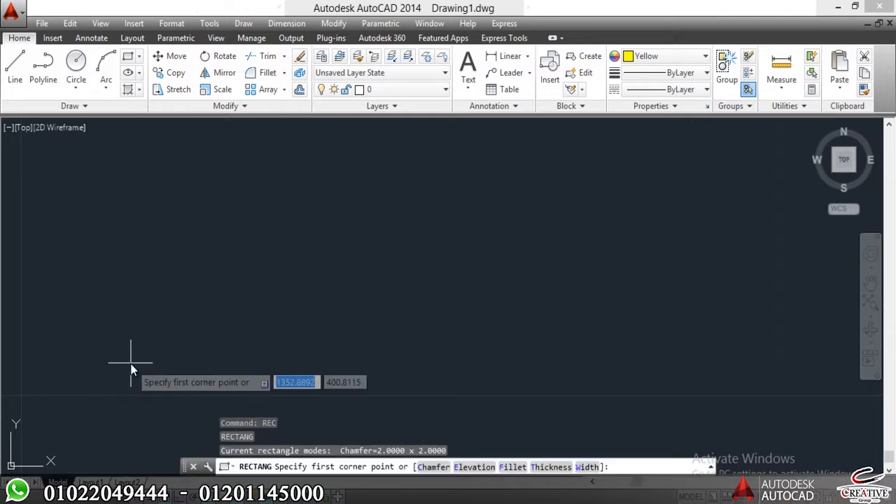
text(c)
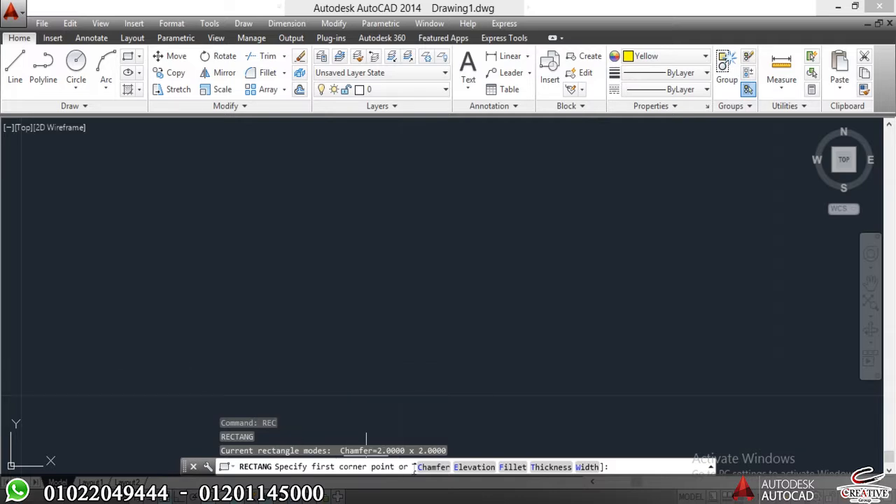
key(Return)
text(0)
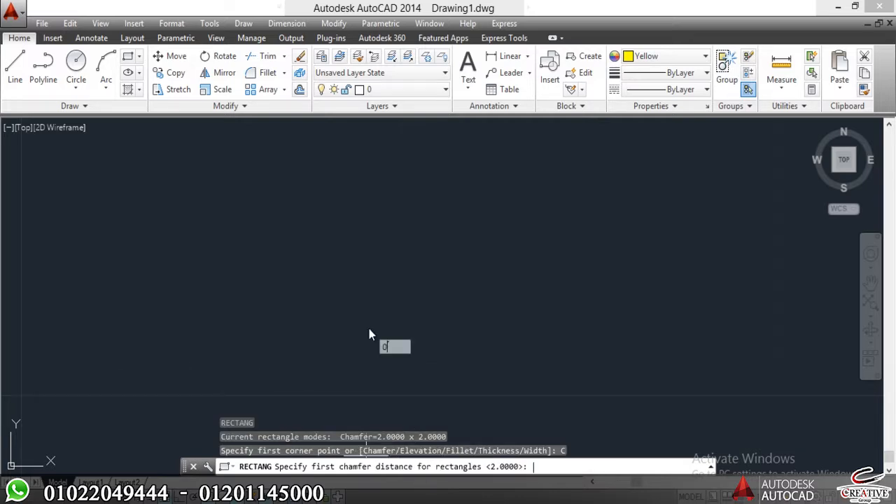
key(Return)
text(0)
key(Return)
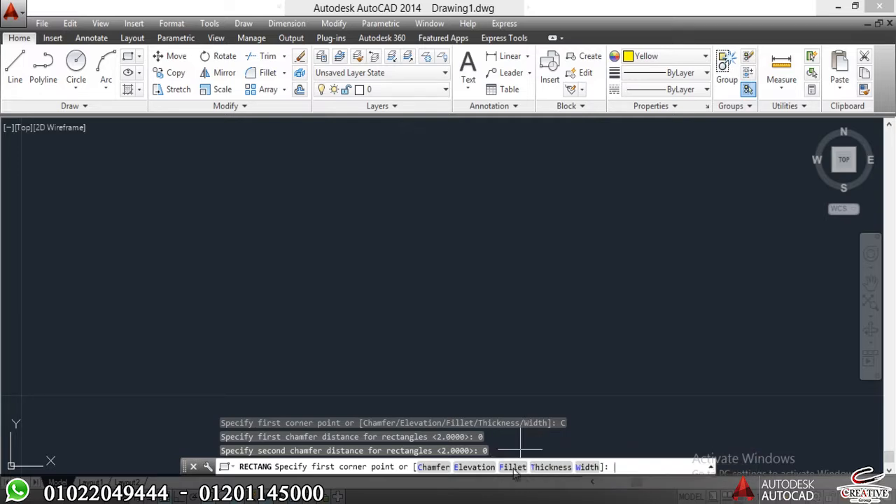
Set the rectangle's fillet radius to 2, draw it freehand between two opposite corners, and inspect a rounded corner up close
click(514, 466)
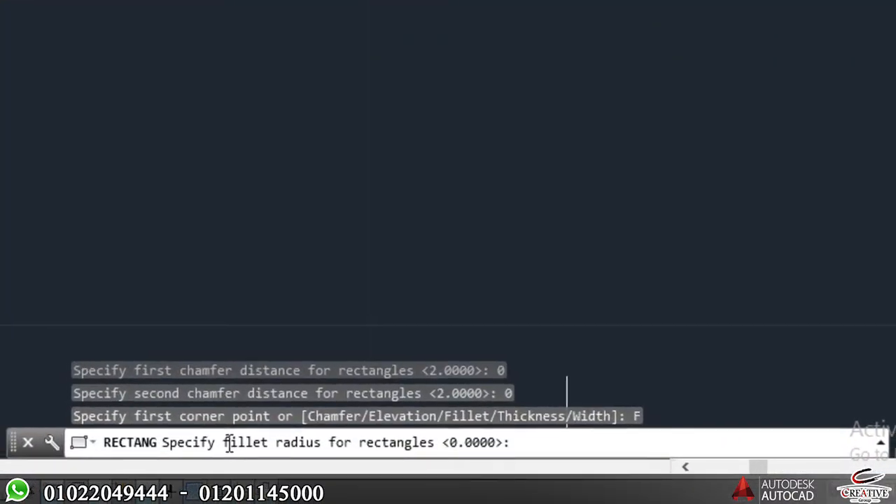
text(2)
key(Return)
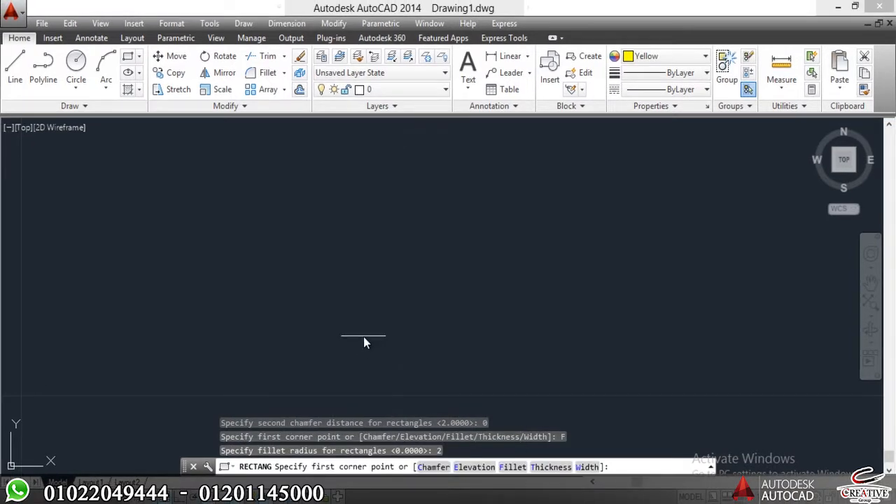
click(290, 208)
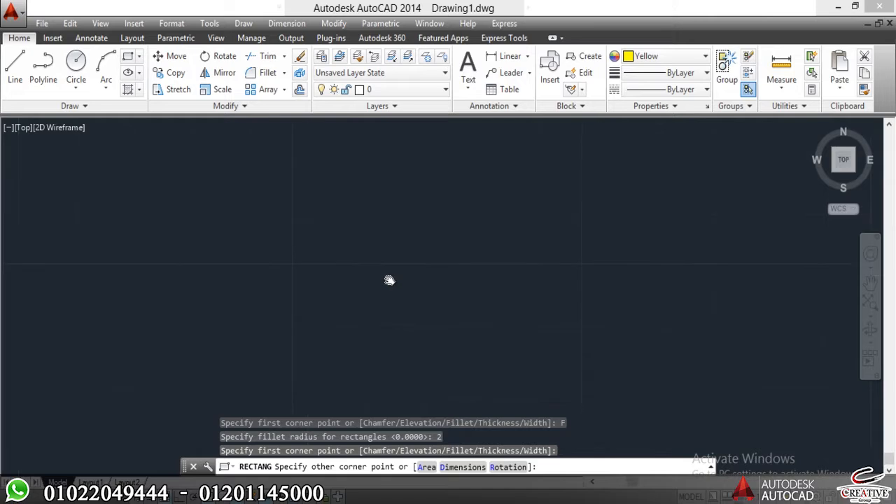
click(486, 380)
scroll(343, 249, up, 3)
scroll(401, 202, up, 3)
scroll(299, 385, down, 3)
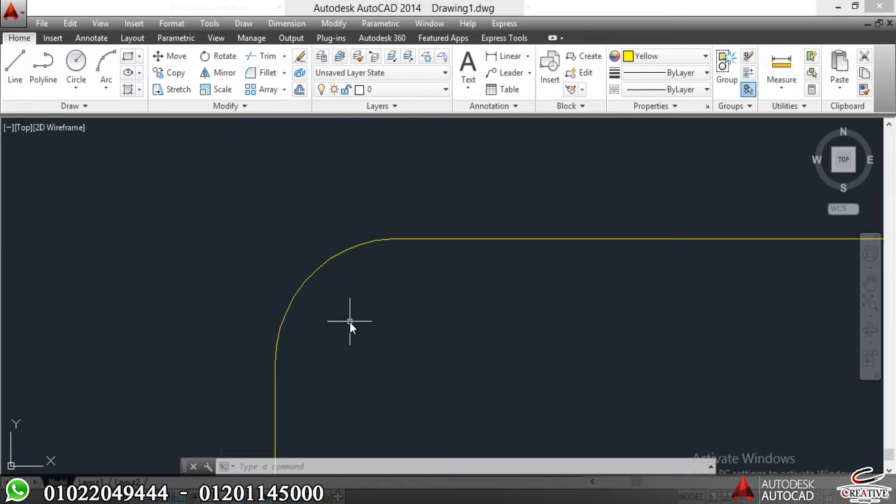
Select the filleted rectangle and erase it
scroll(259, 244, down, 8)
scroll(435, 275, up, 2)
click(450, 257)
click(177, 383)
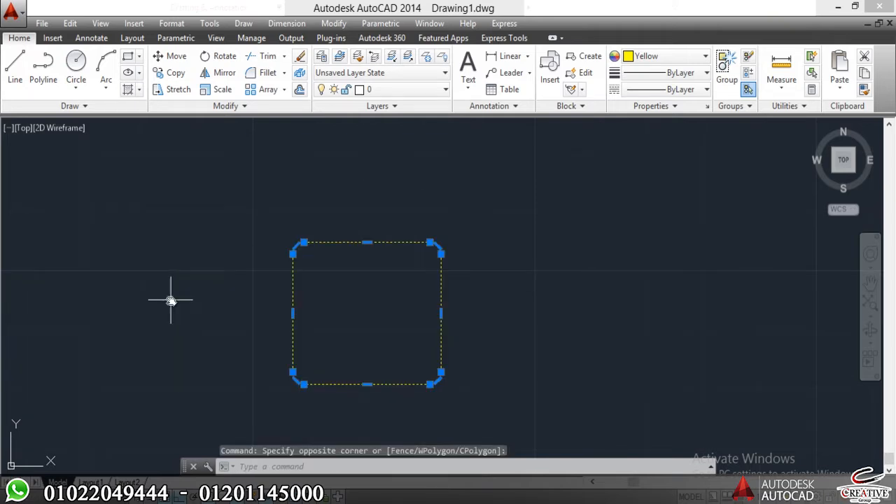
text(e)
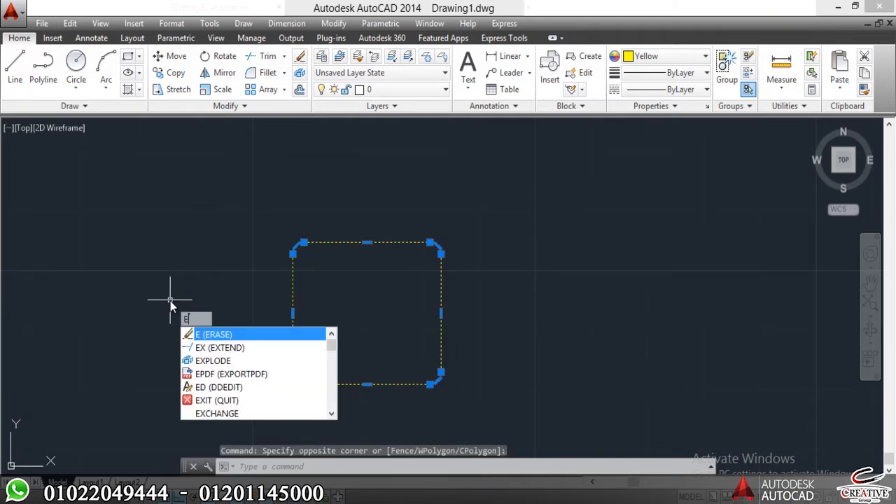
key(Return)
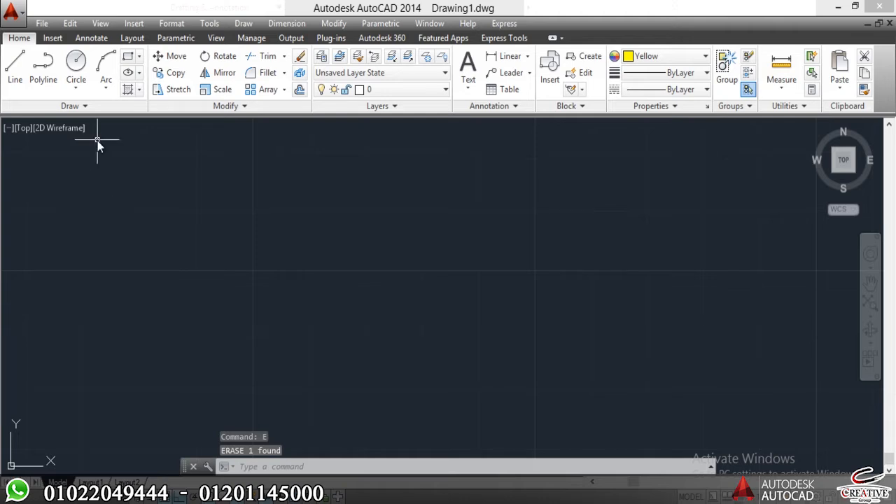